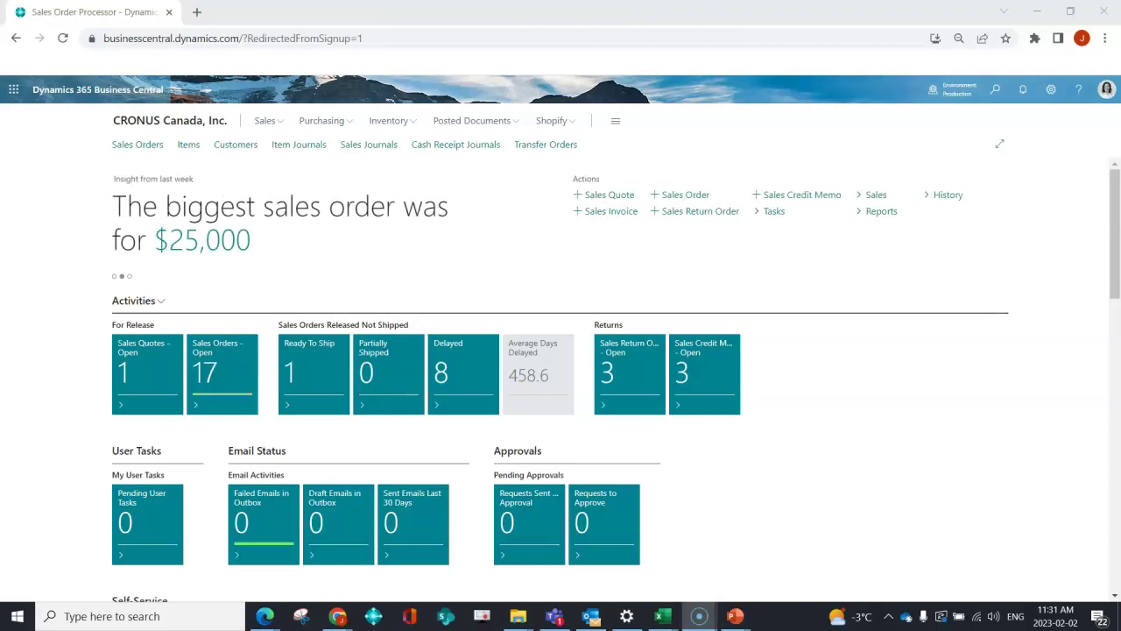
Search Tell Me for 'service ord' and open the Service Orders list.
left_click(995, 90)
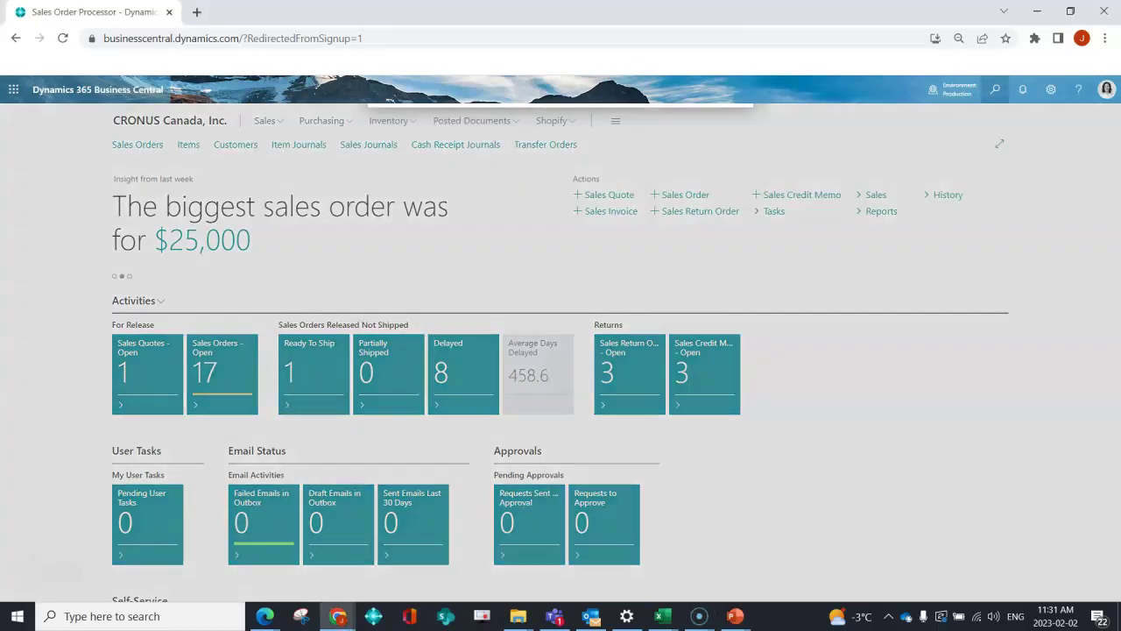
left_click(994, 89)
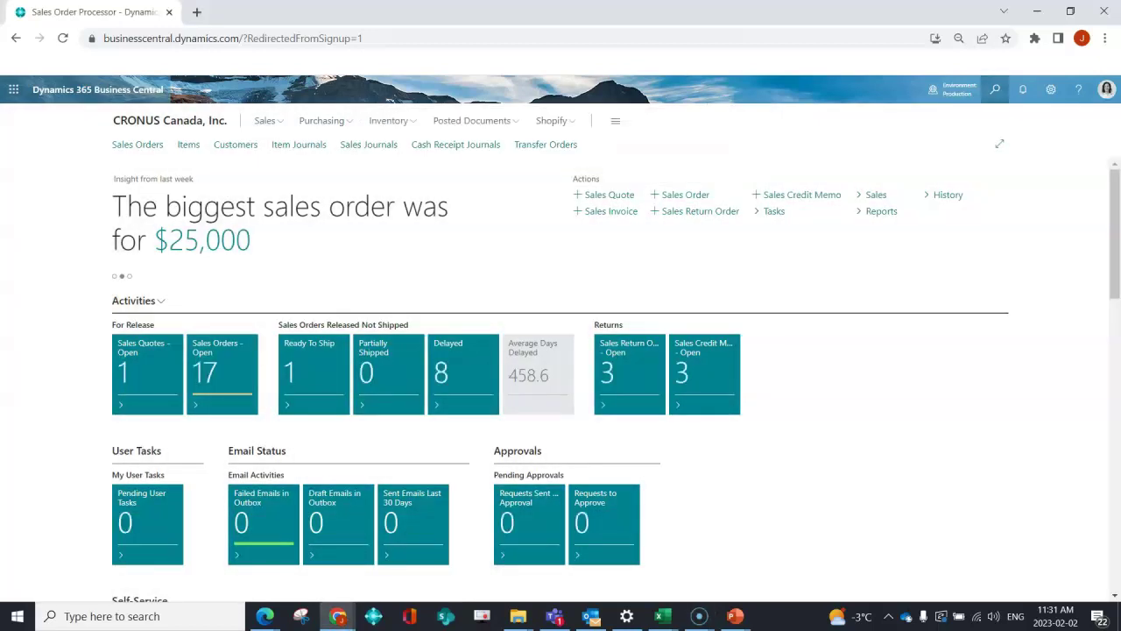
key("alt+q")
type("service ord")
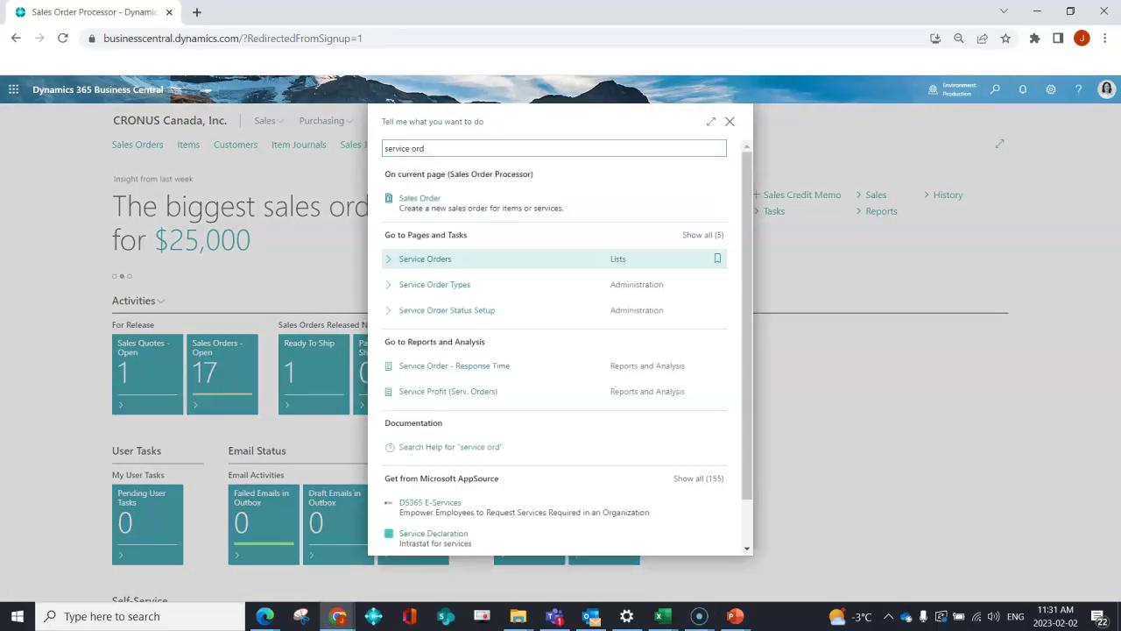
key("Return")
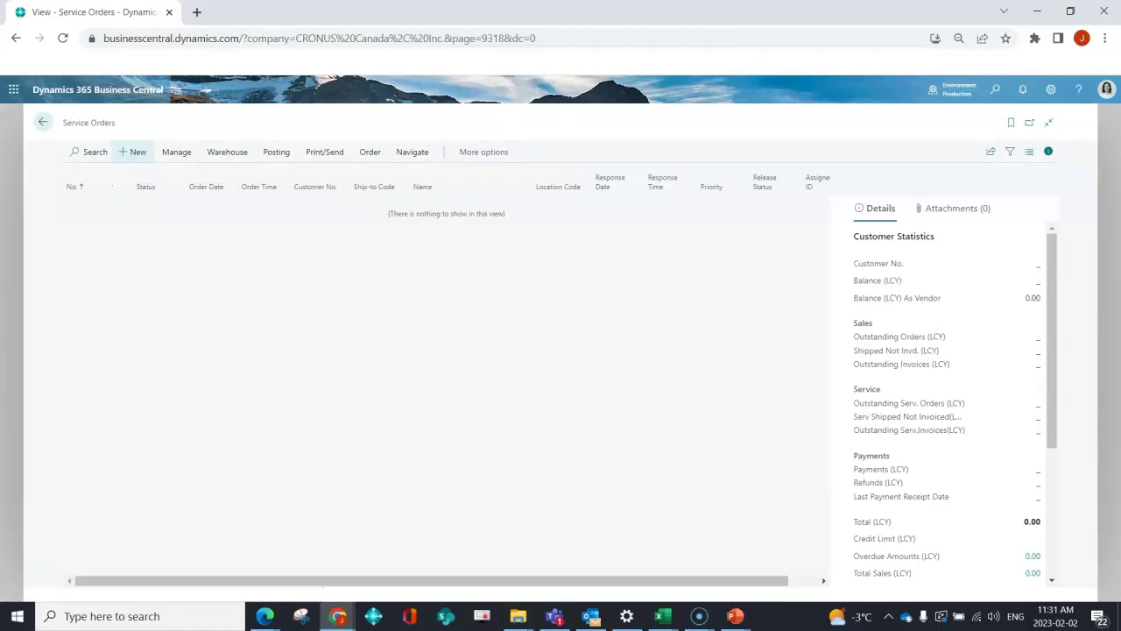
Create service order A00004 with the description 'Washing Machine won't spin'.
left_click(133, 151)
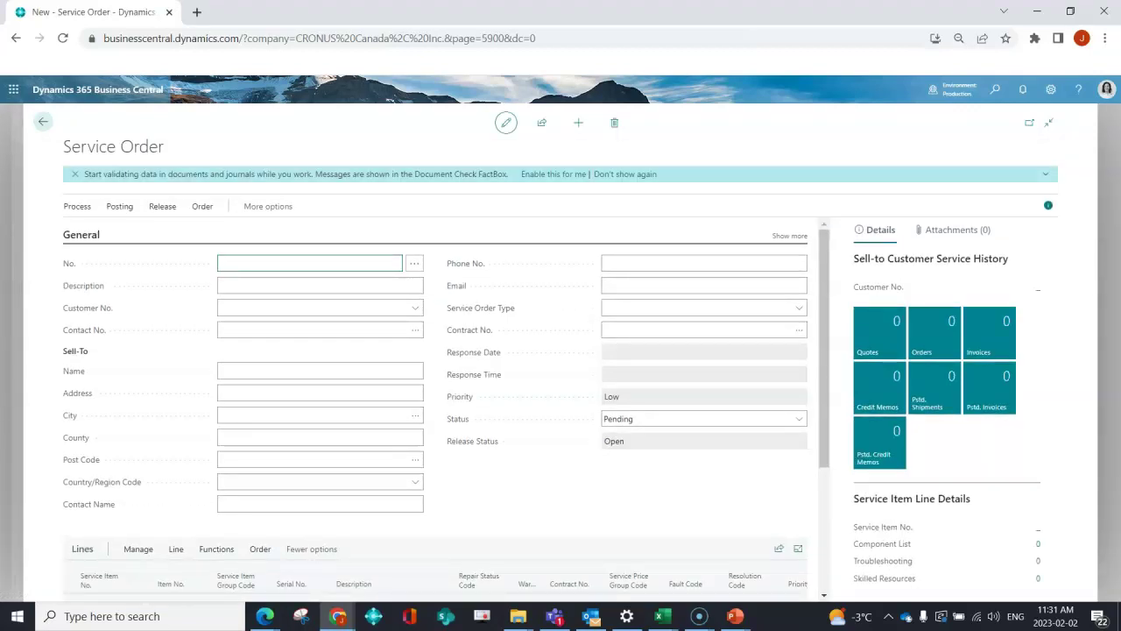
key("Tab")
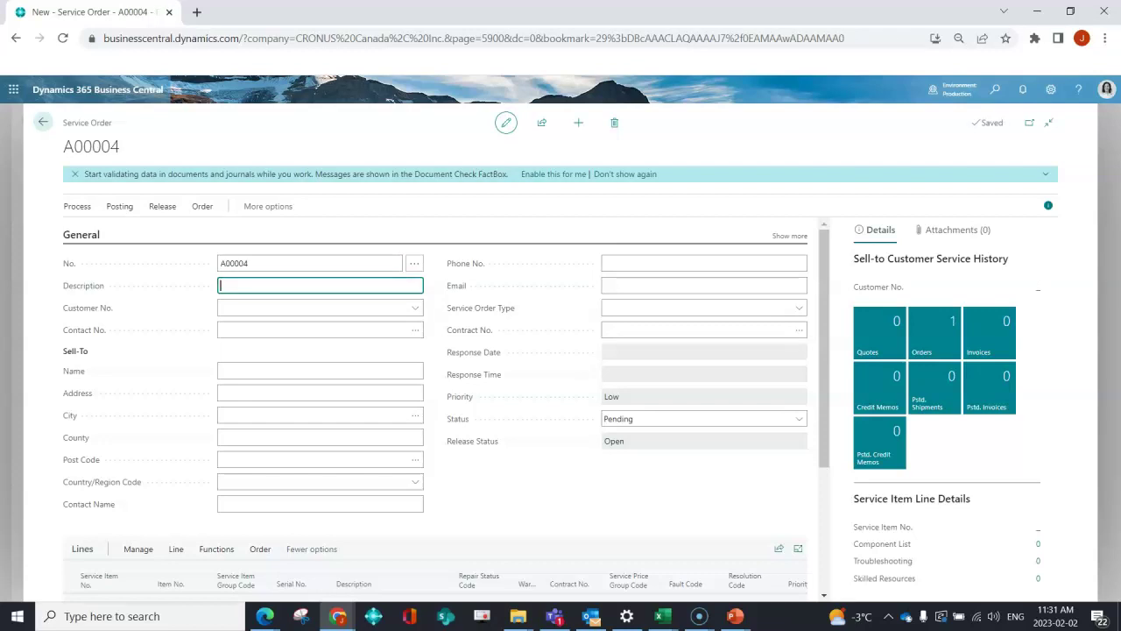
type("Wa")
type("shing Machin")
type("e won't")
type(" spin")
key("Tab")
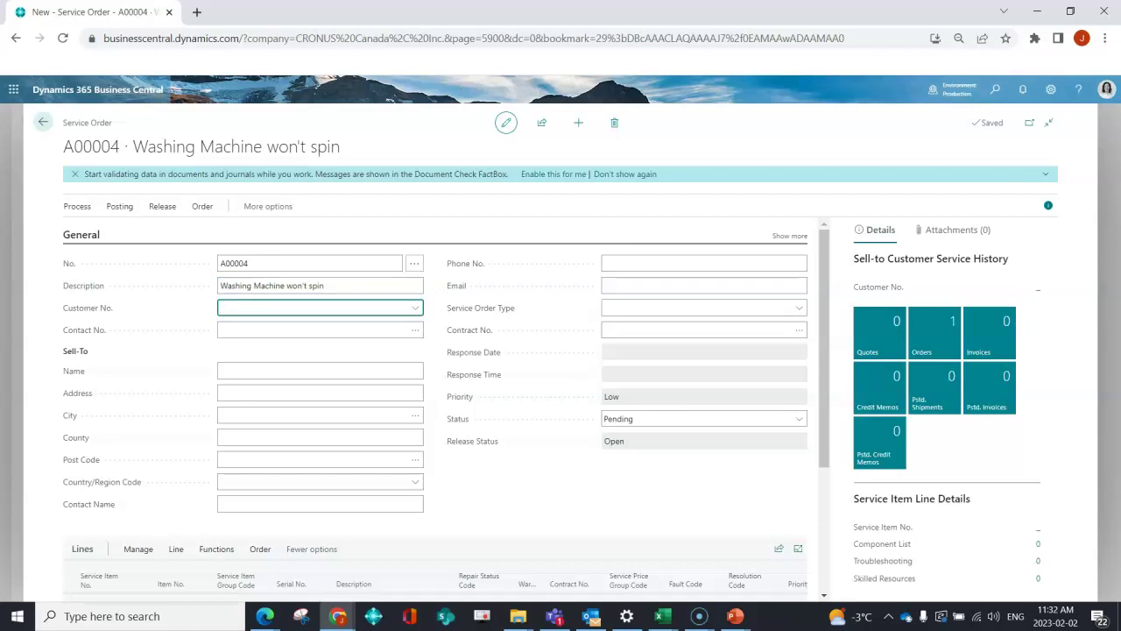
Assign customer 10000Y Adatum Corporation to order A00004 and review its sell-to details.
key("alt+Tab")
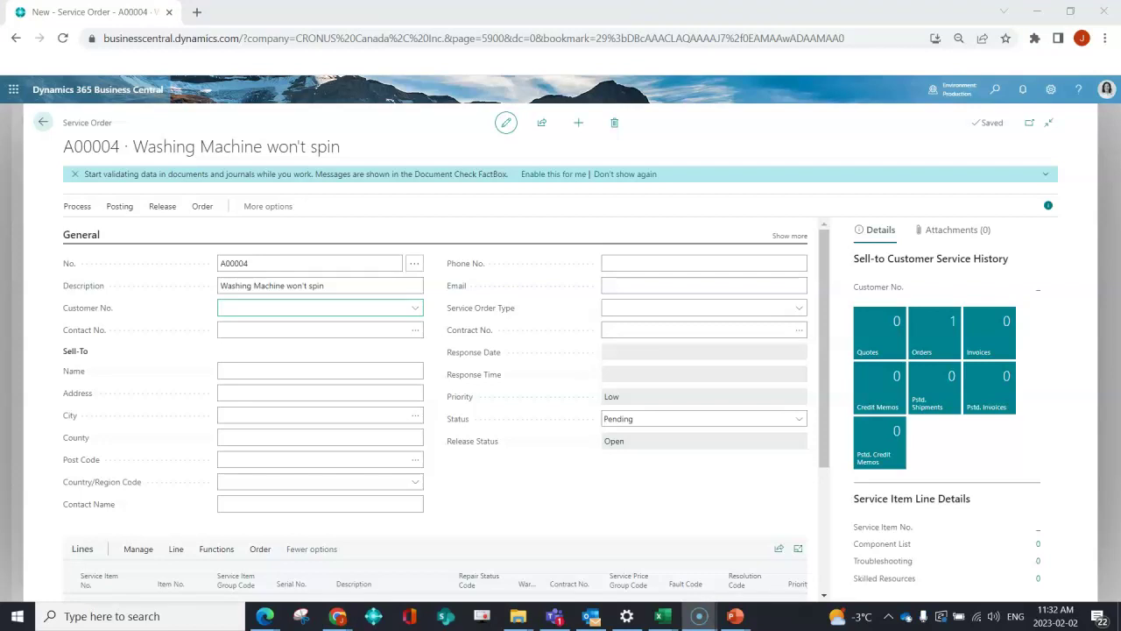
key("alt+Tab")
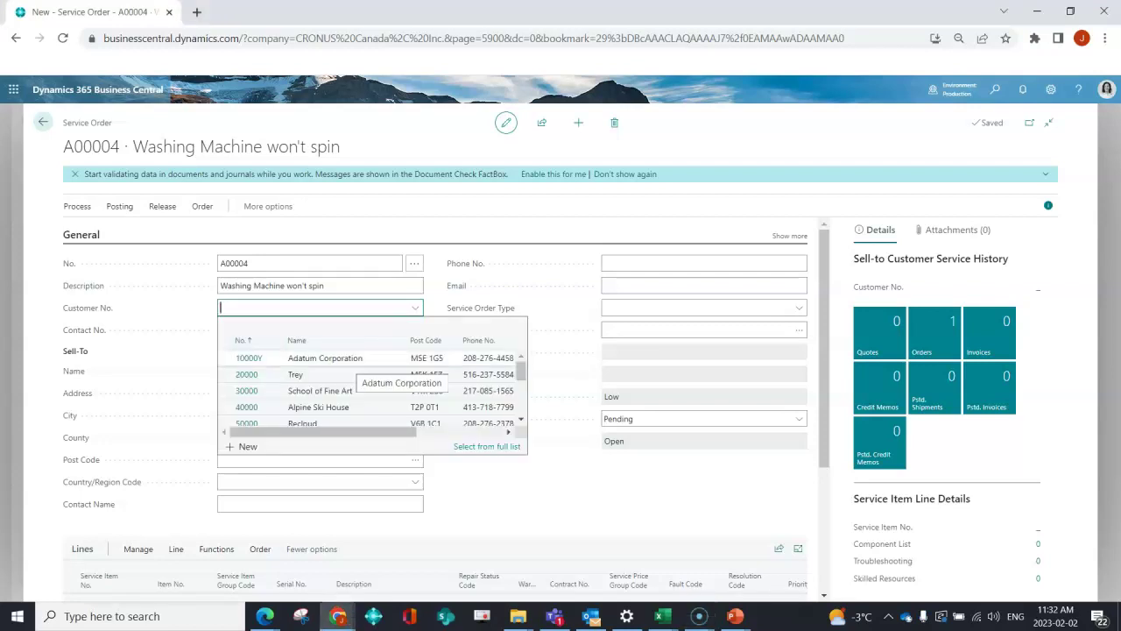
key("Down")
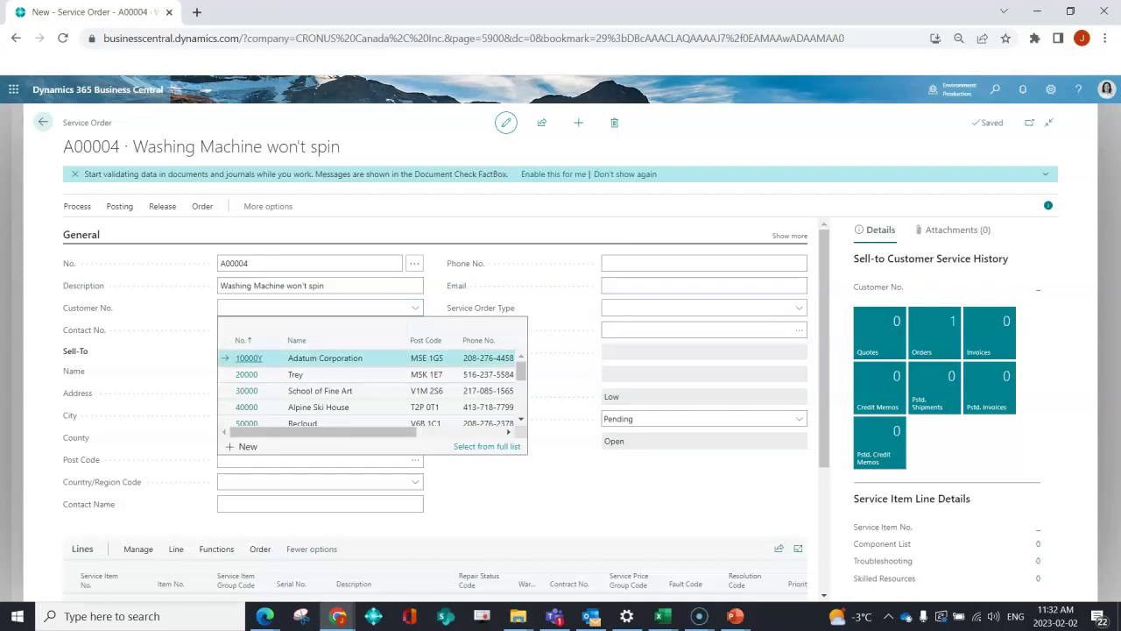
key("Tab")
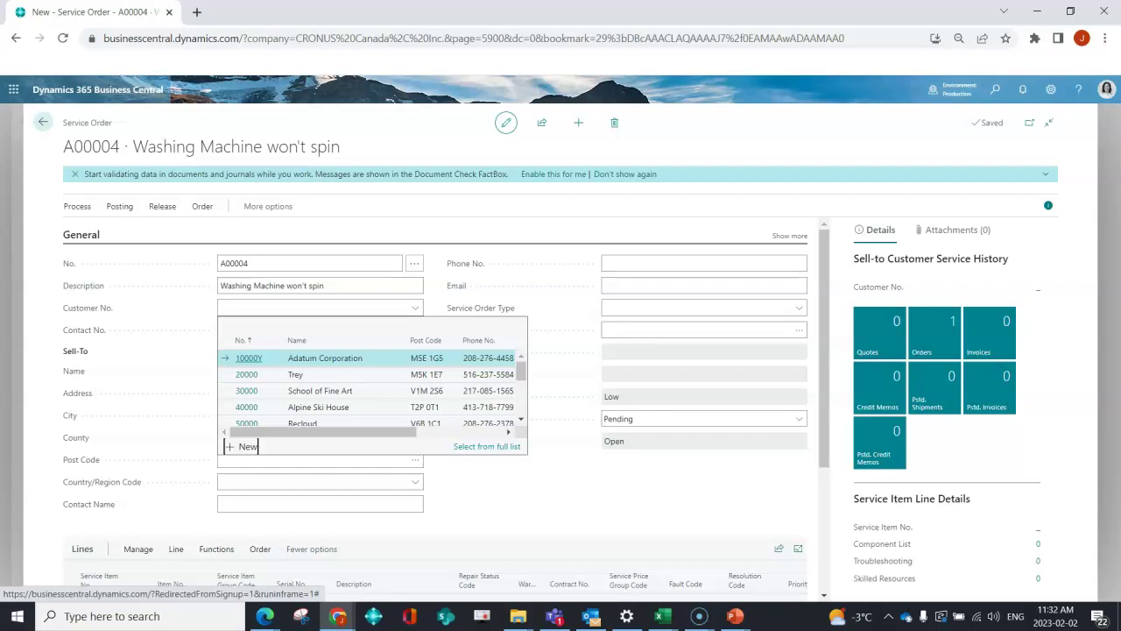
key("Return")
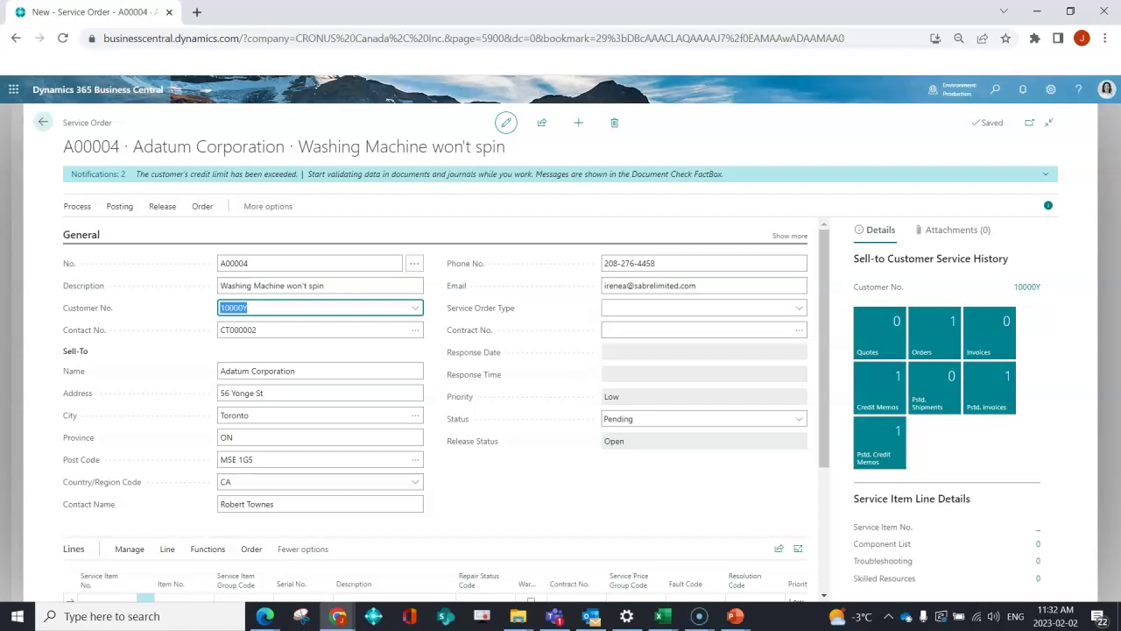
scroll(320, 364, "down", 2)
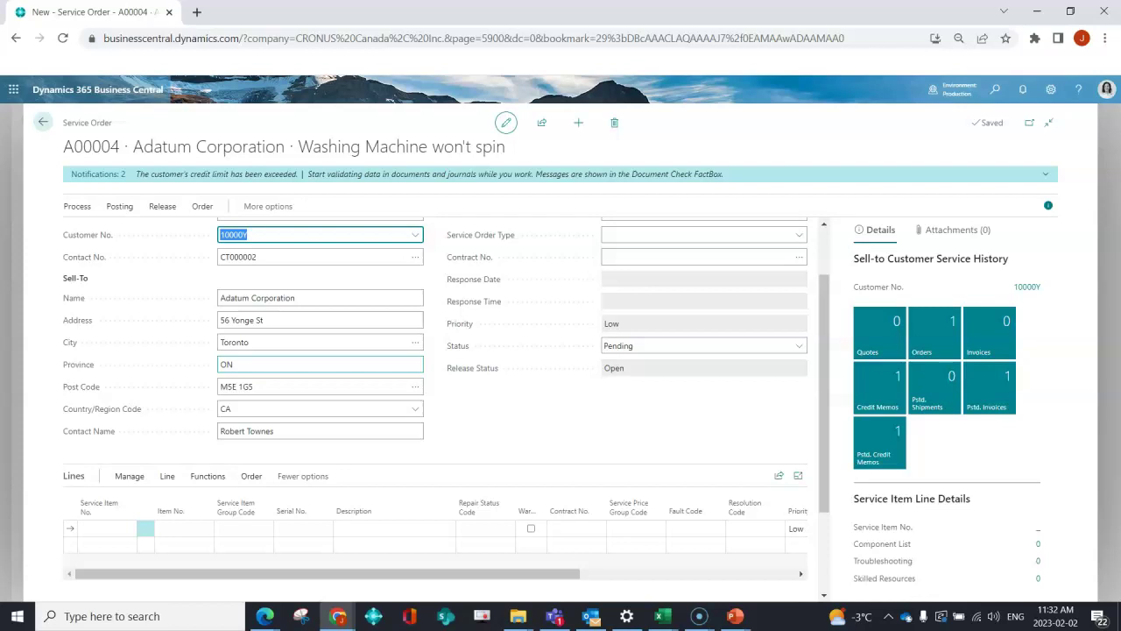
scroll(446, 409, "up", 2)
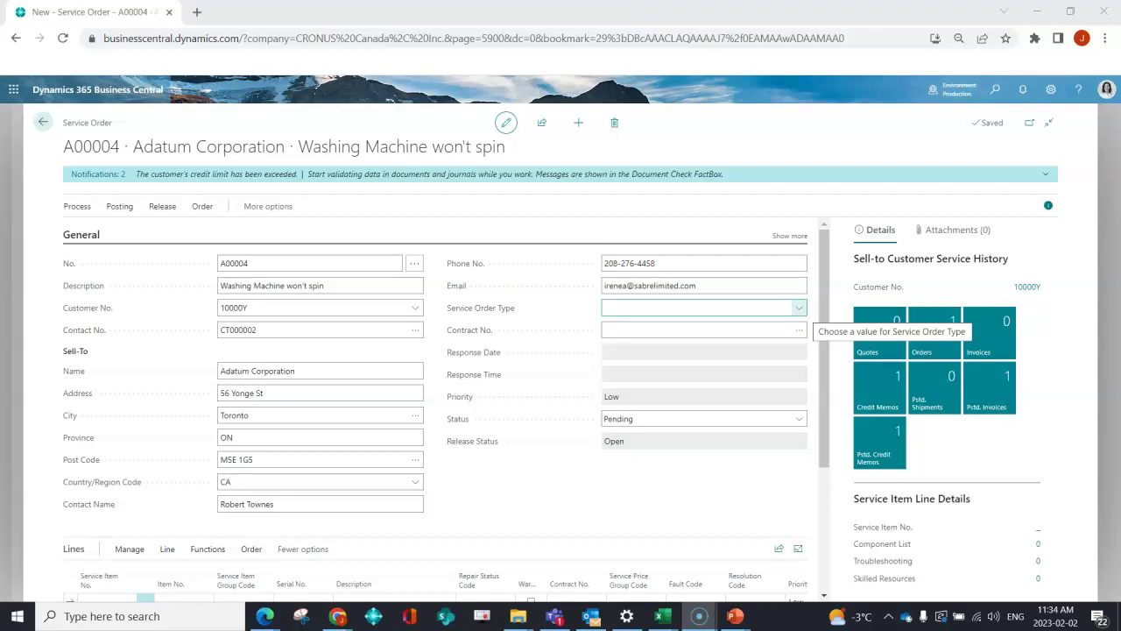
Set order A00004's Service Order Type to REGULAR.
left_click(799, 308)
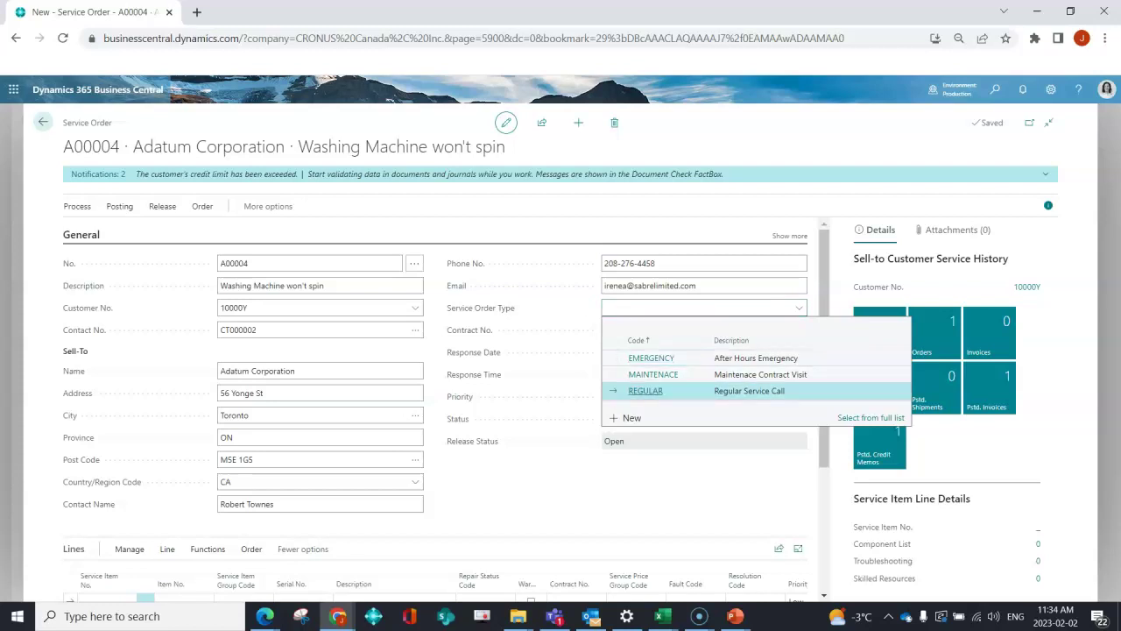
left_click(770, 390)
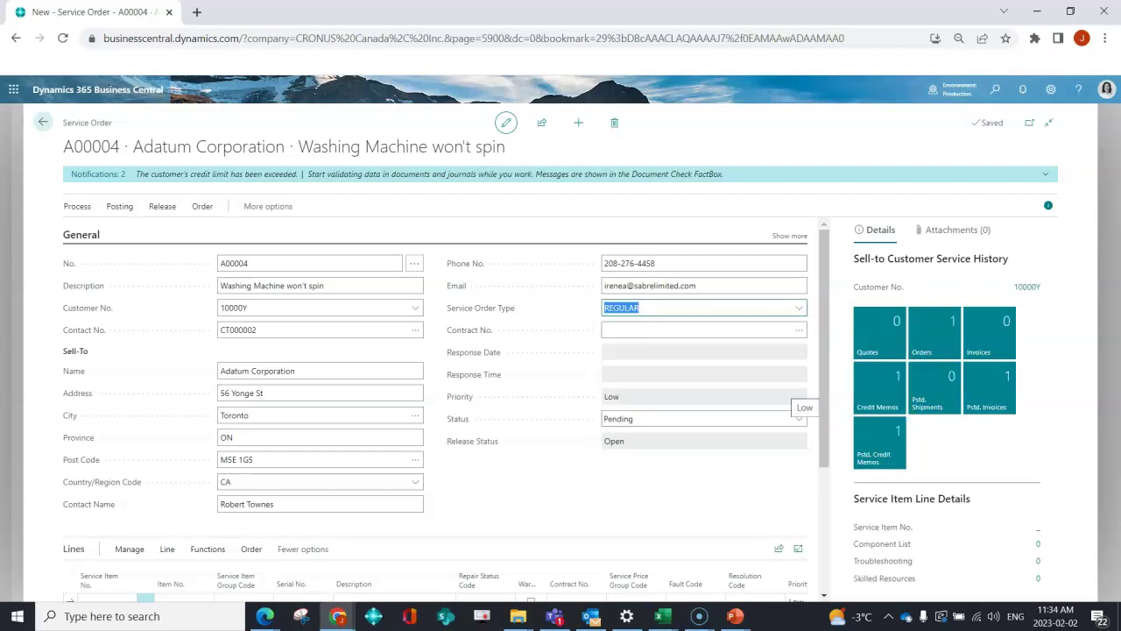
key("Tab")
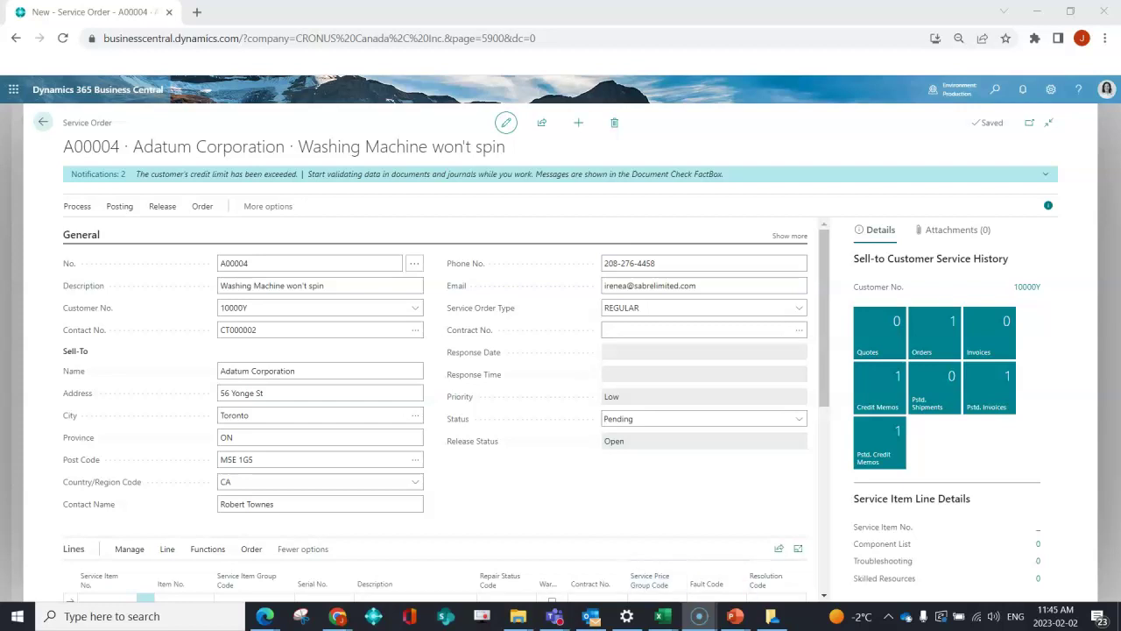
Add service item 012569, the warrantied Washing Machine (item 1017), as the first service item line.
scroll(437, 410, "down", 3)
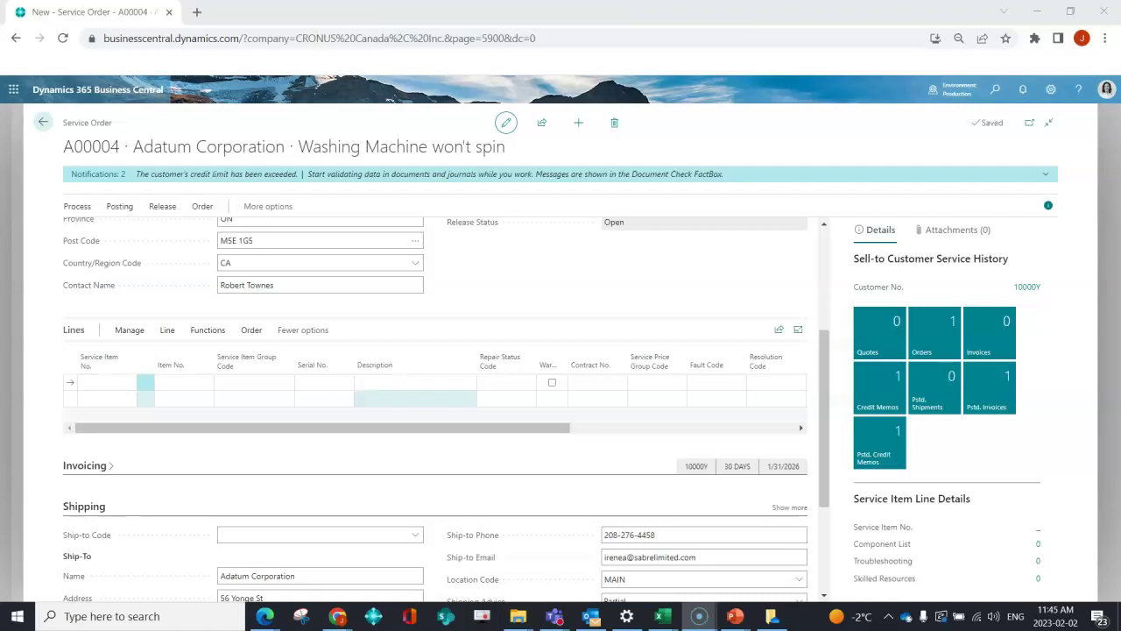
left_click(104, 381)
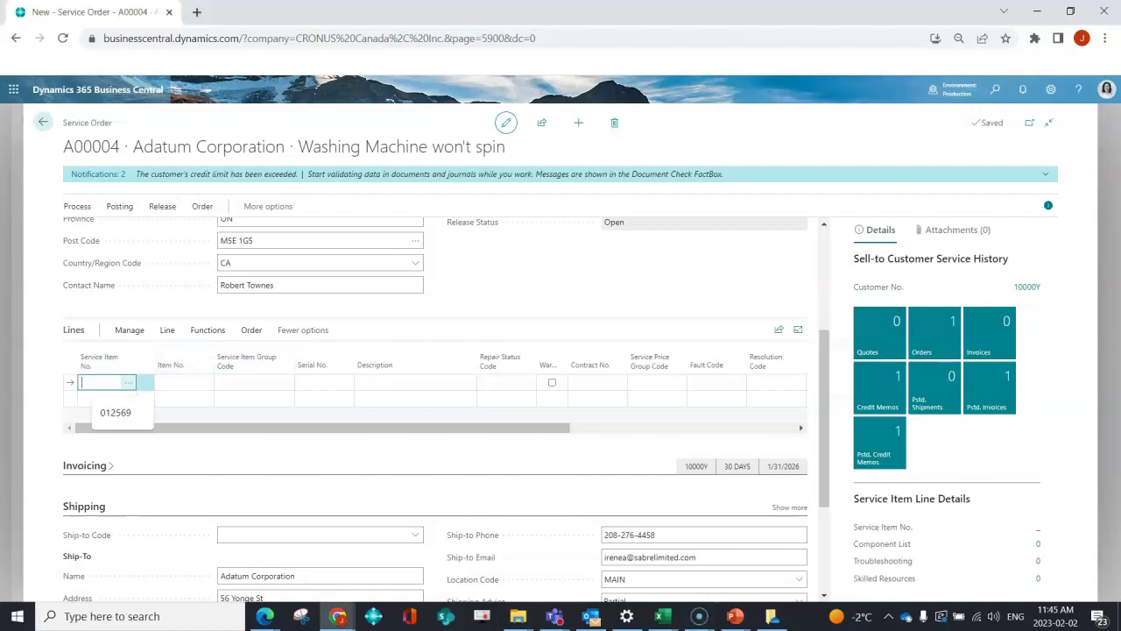
left_click(128, 382)
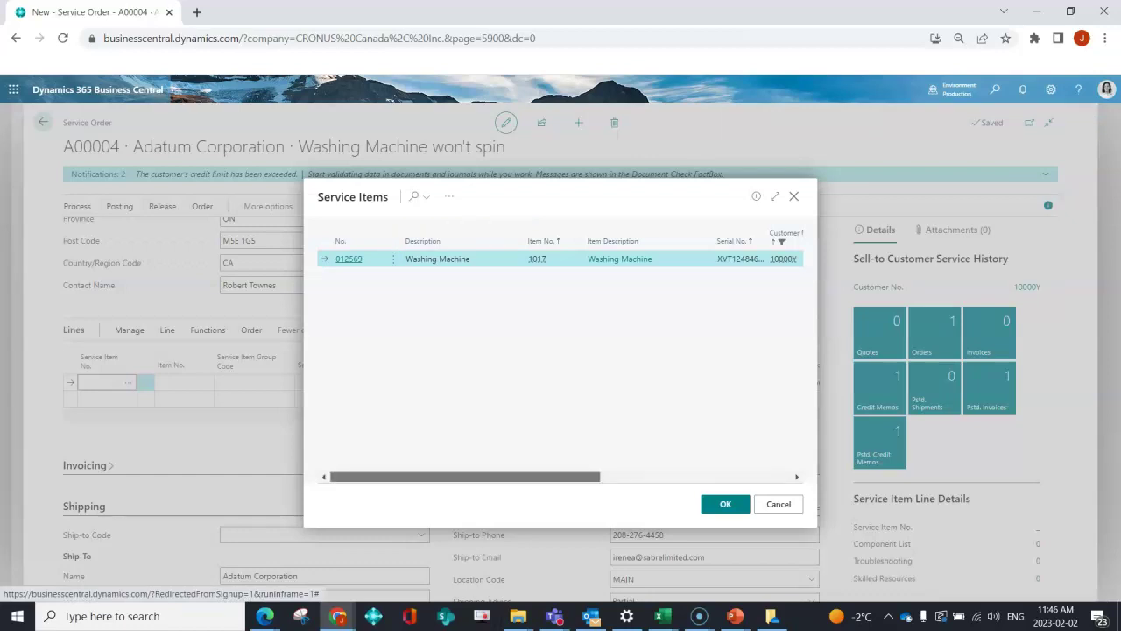
left_click_drag(465, 477, 561, 476)
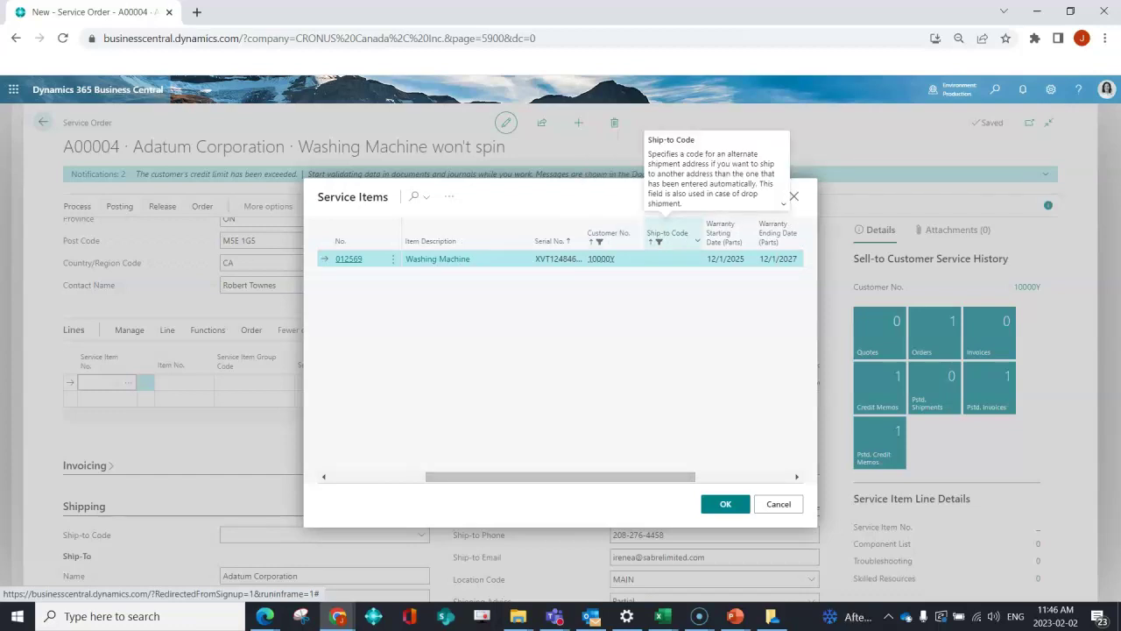
left_click_drag(561, 476, 657, 476)
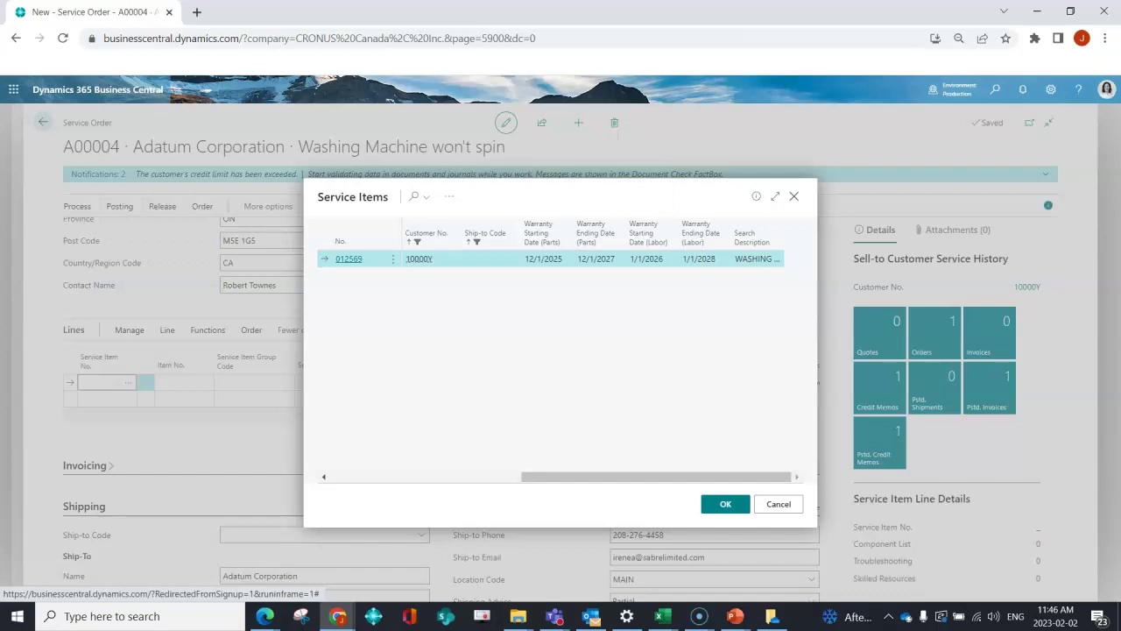
left_click_drag(657, 477, 465, 476)
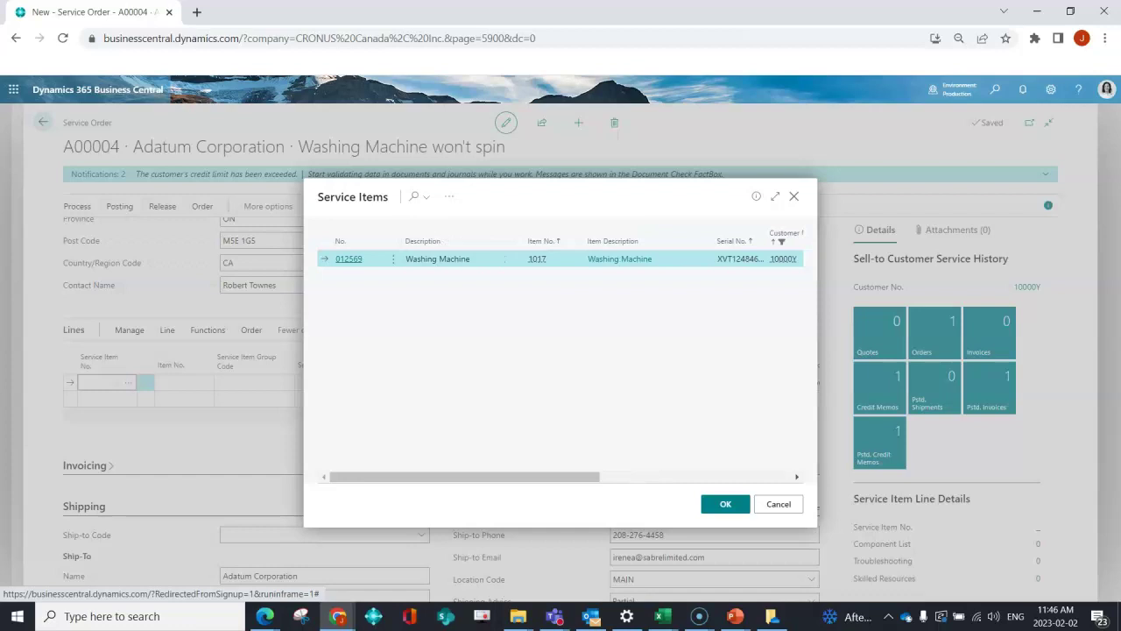
left_click(725, 503)
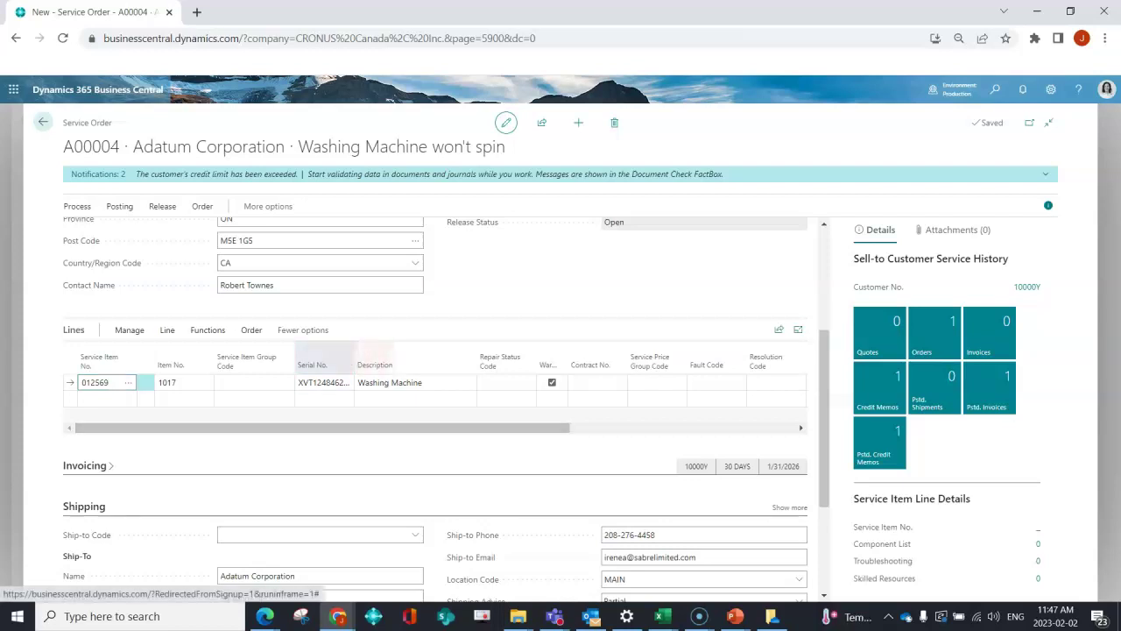
Widen the Serial No. column to show XVT124846235RT452, then view the Response columns.
left_click_drag(355, 361, 396, 361)
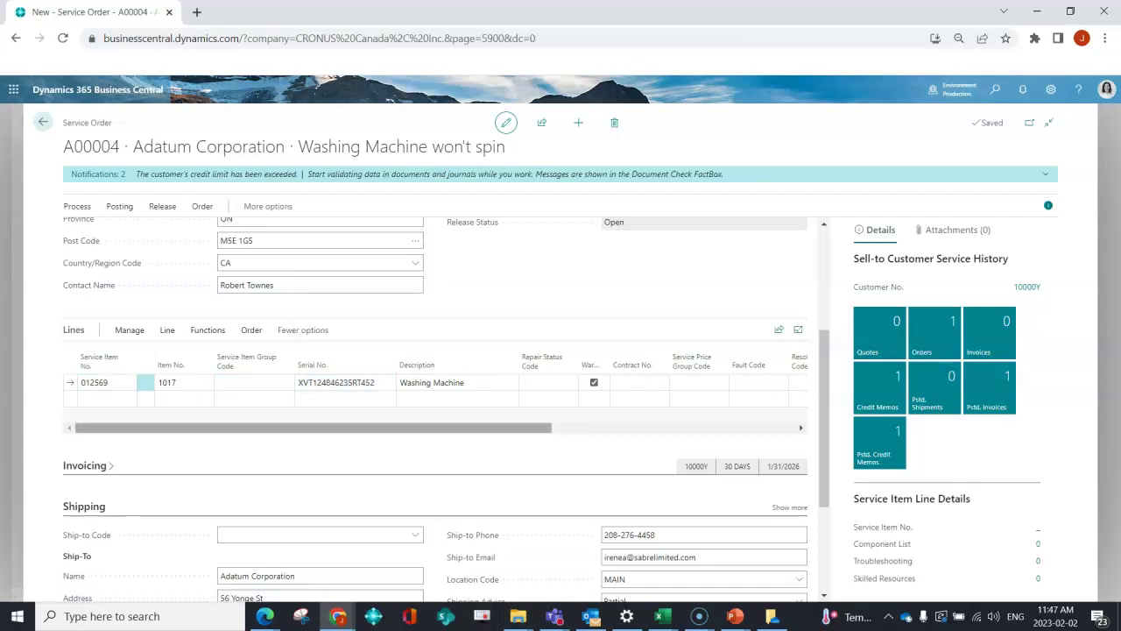
left_click_drag(313, 427, 445, 427)
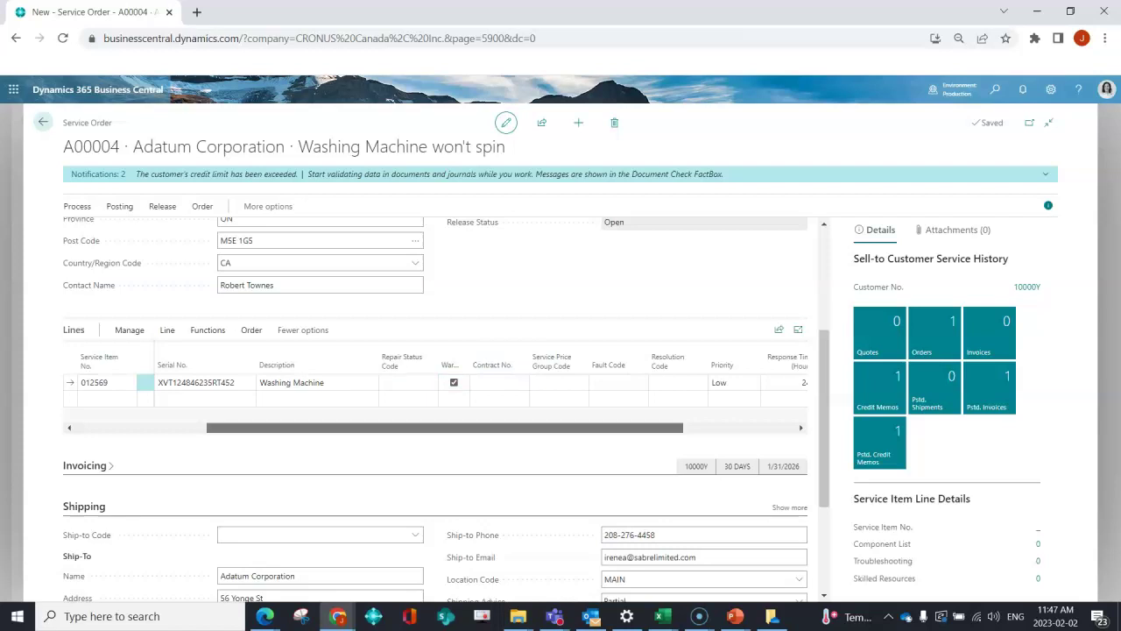
left_click_drag(445, 428, 530, 427)
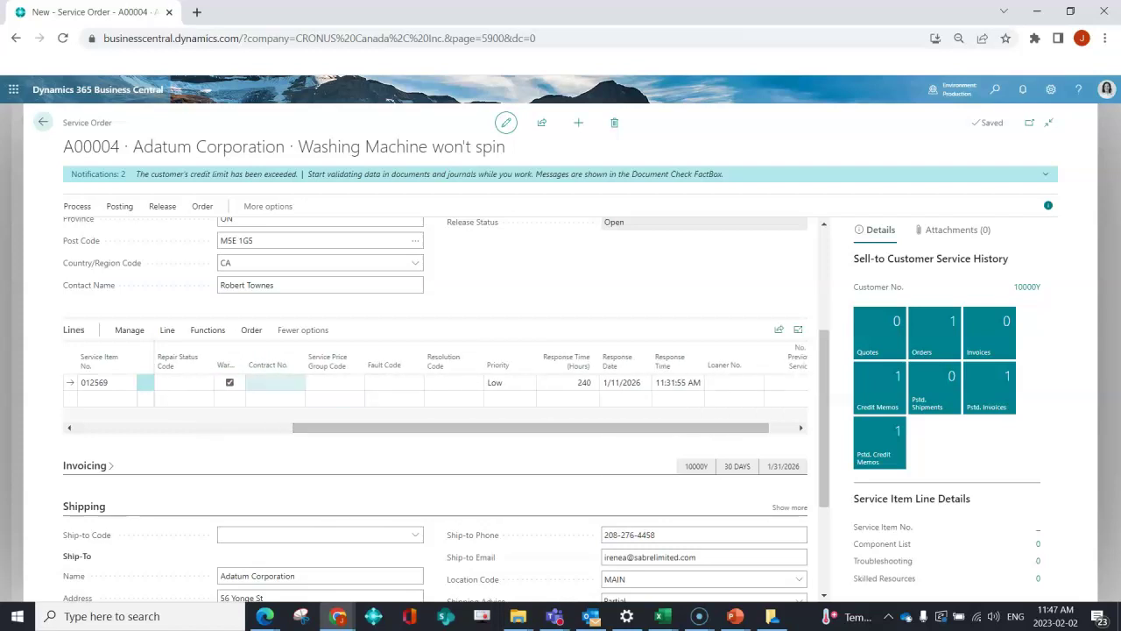
key("Tab")
key("Tab")
key("Tab")
key("Tab")
key("Tab")
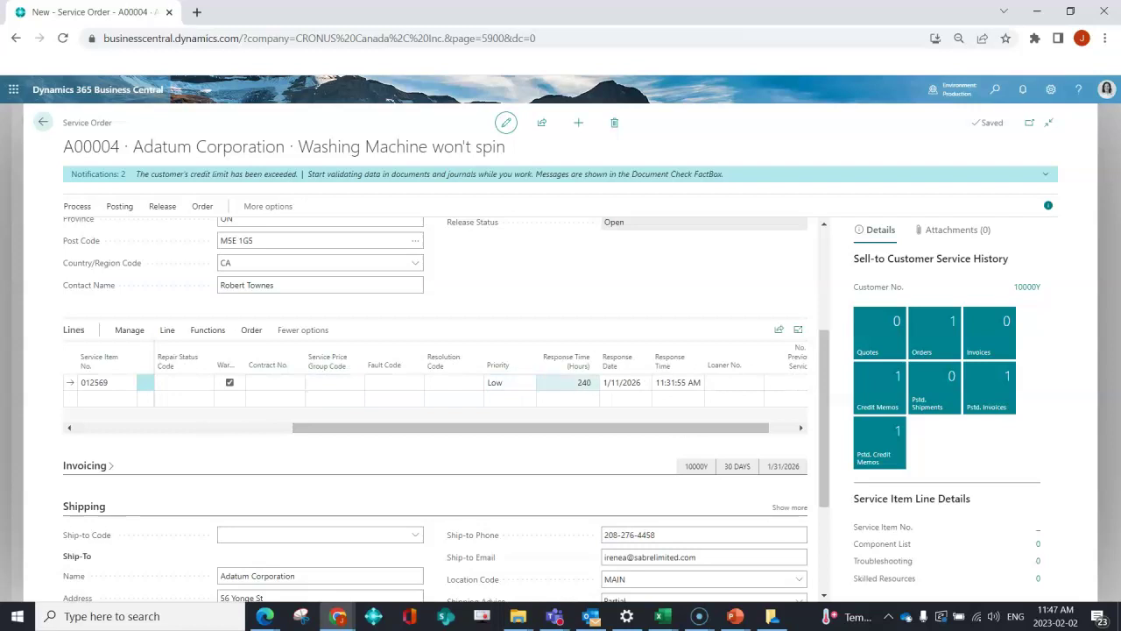
key("Tab")
key("Tab")
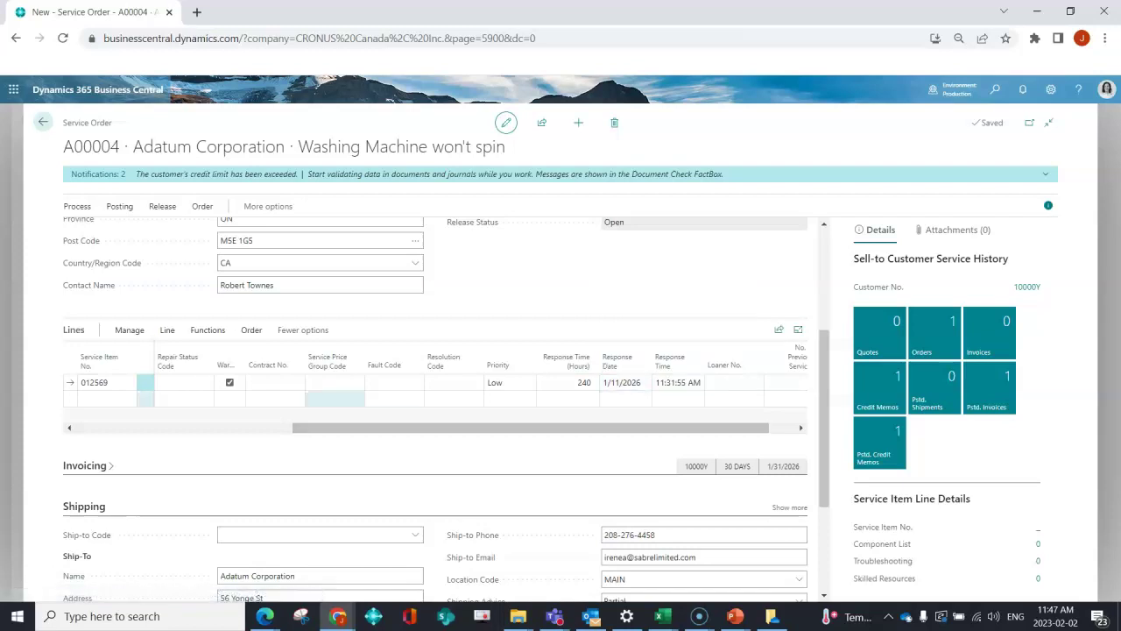
key("Tab")
key("Tab")
key("Tab")
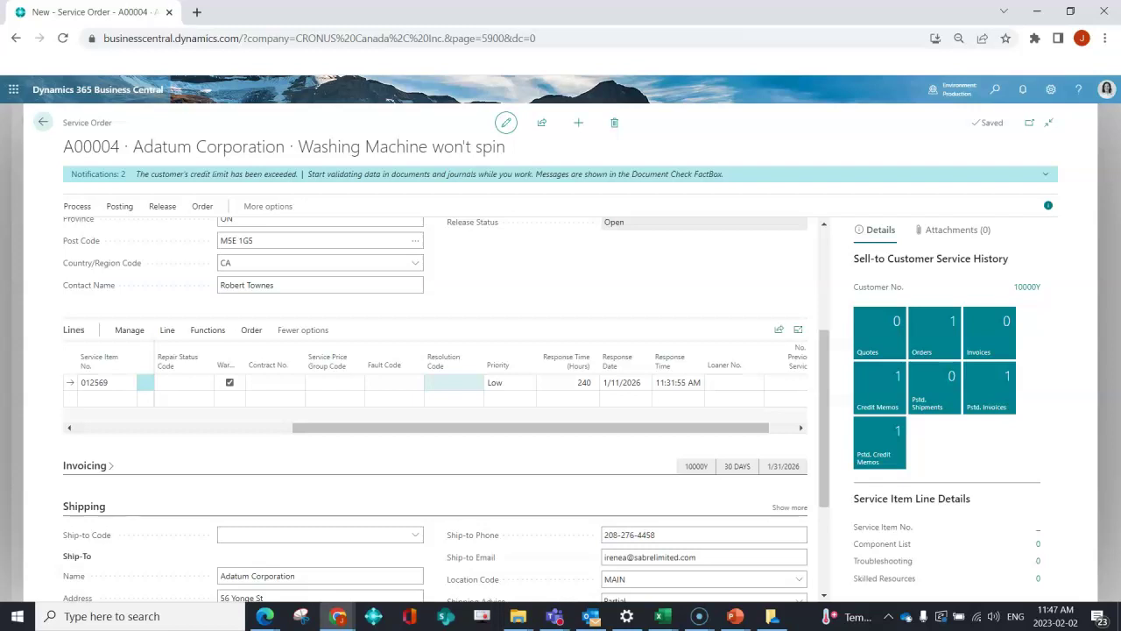
scroll(438, 385, "left", 5)
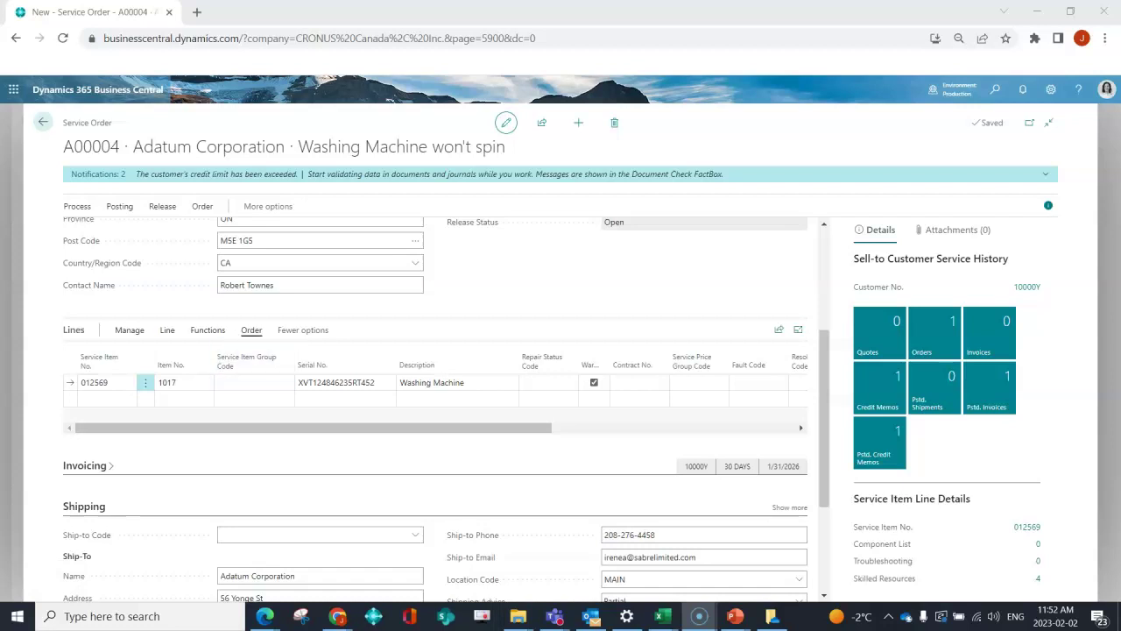
Open the Service Lines for service item 012569 from the Order menu.
left_click(252, 330)
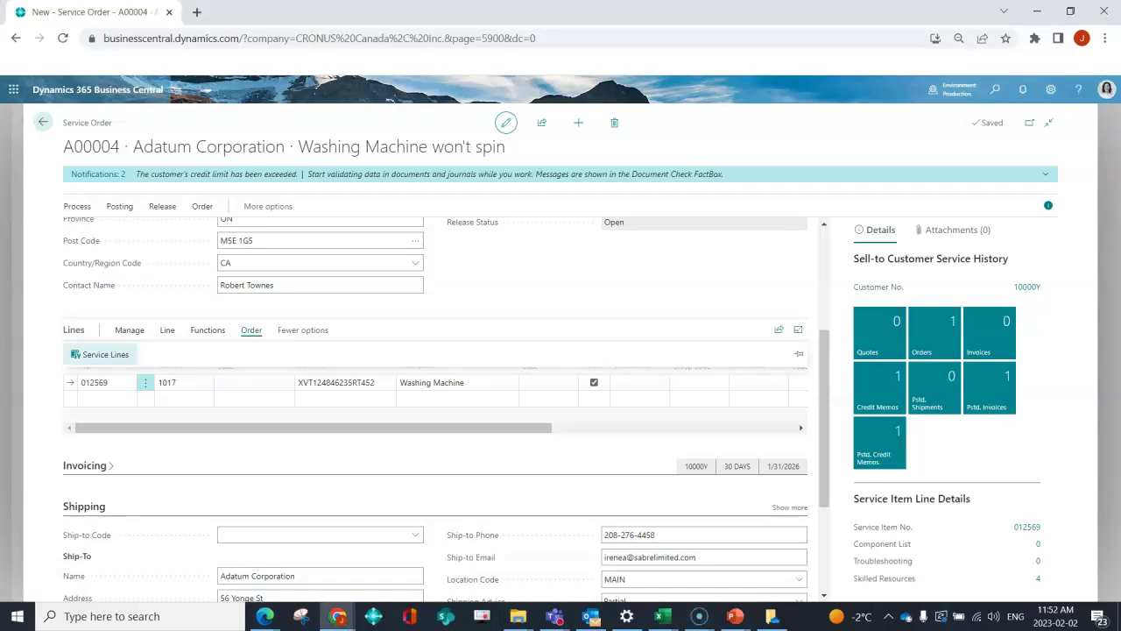
left_click(101, 354)
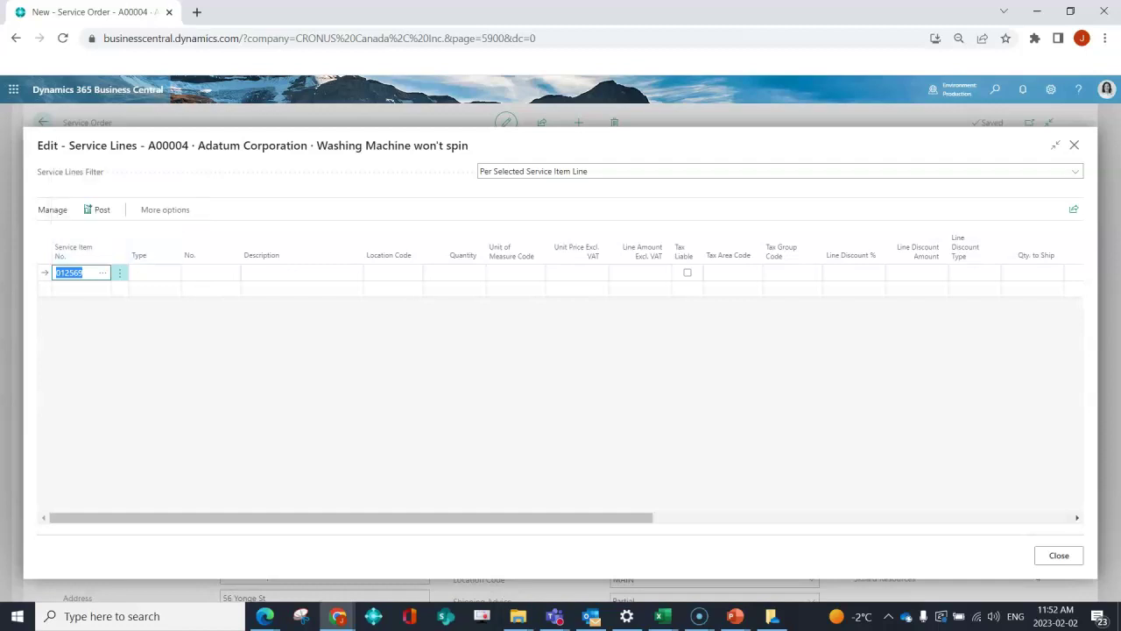
List the Type options on the blank service line and highlight Item.
key("Tab")
key("alt+Down")
key("Down")
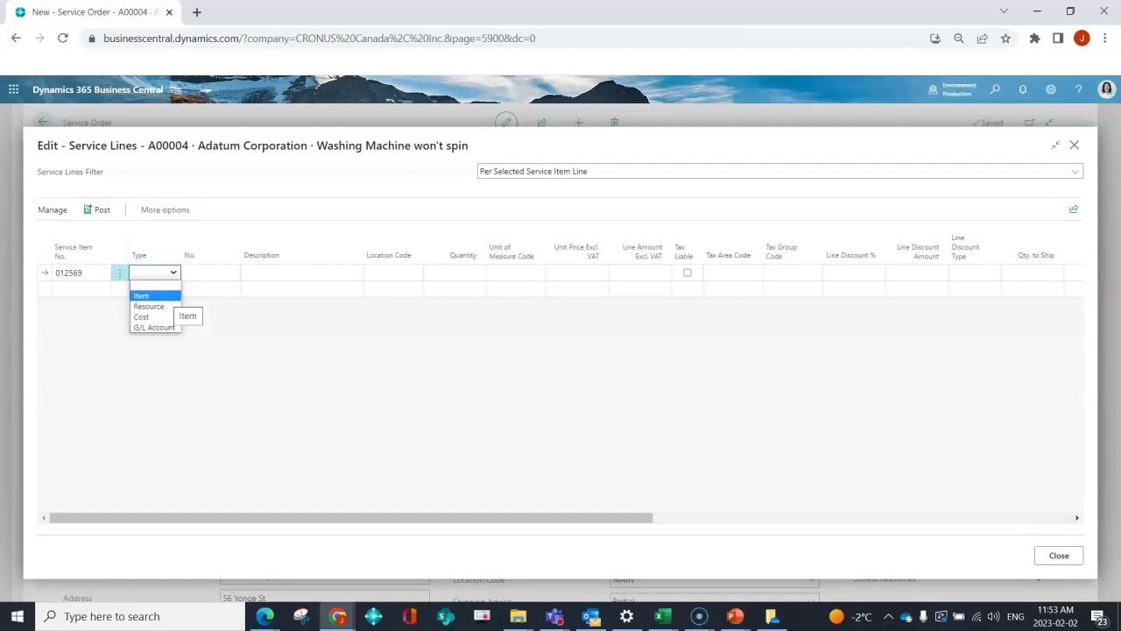
Add an Item line for 25 Screws (item 1001), showing a 75% warranty discount and 6.25 total.
left_click(151, 296)
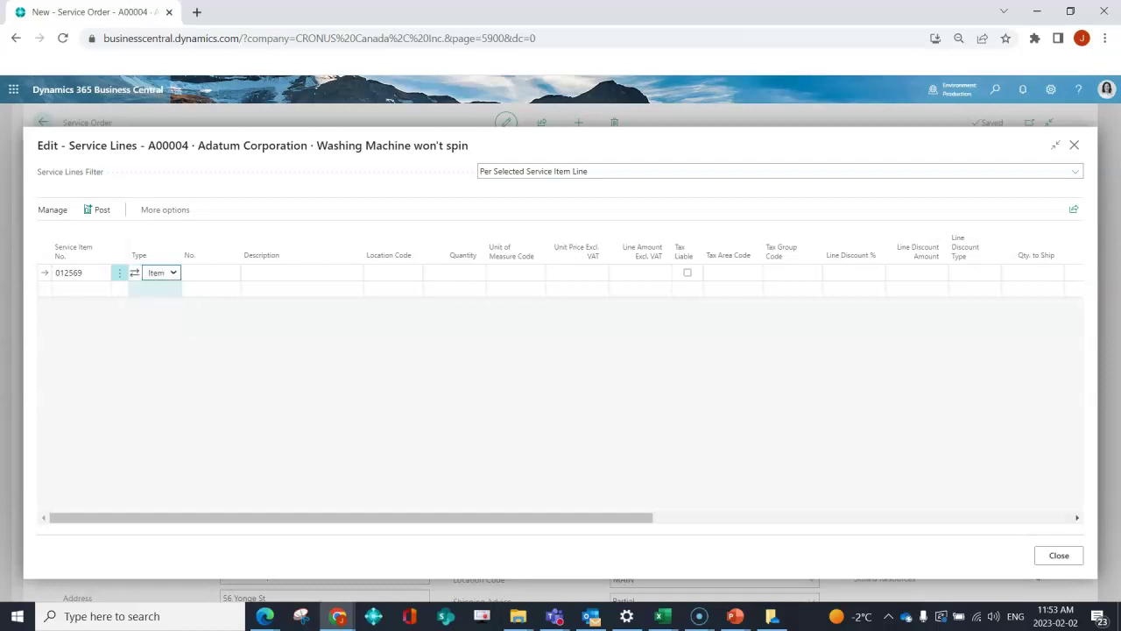
key("Tab")
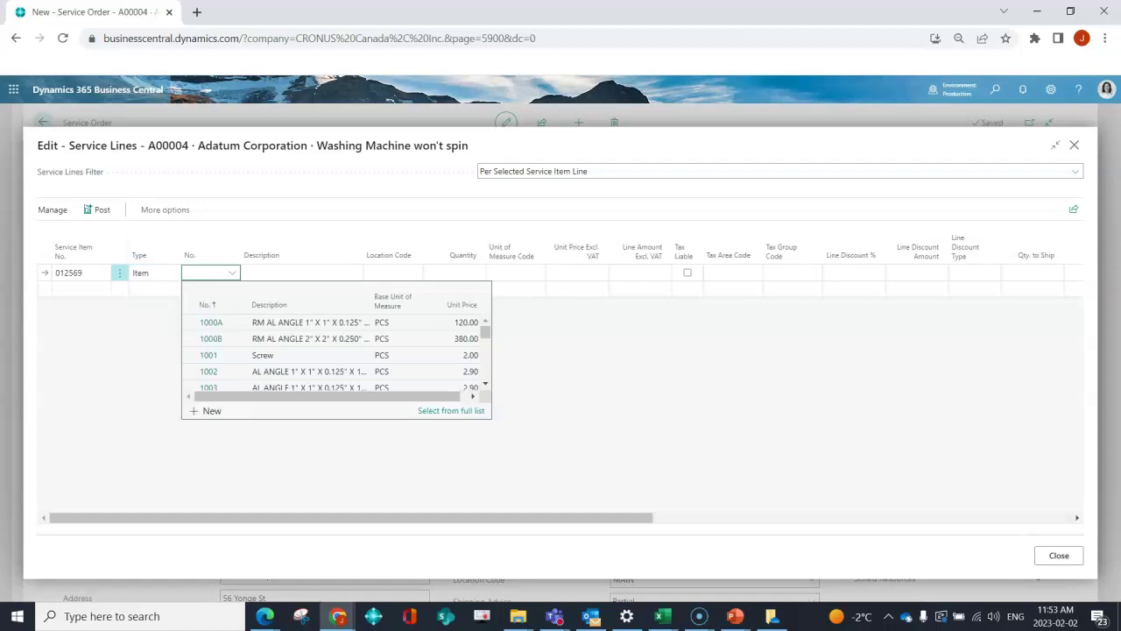
type("1001")
key("Return")
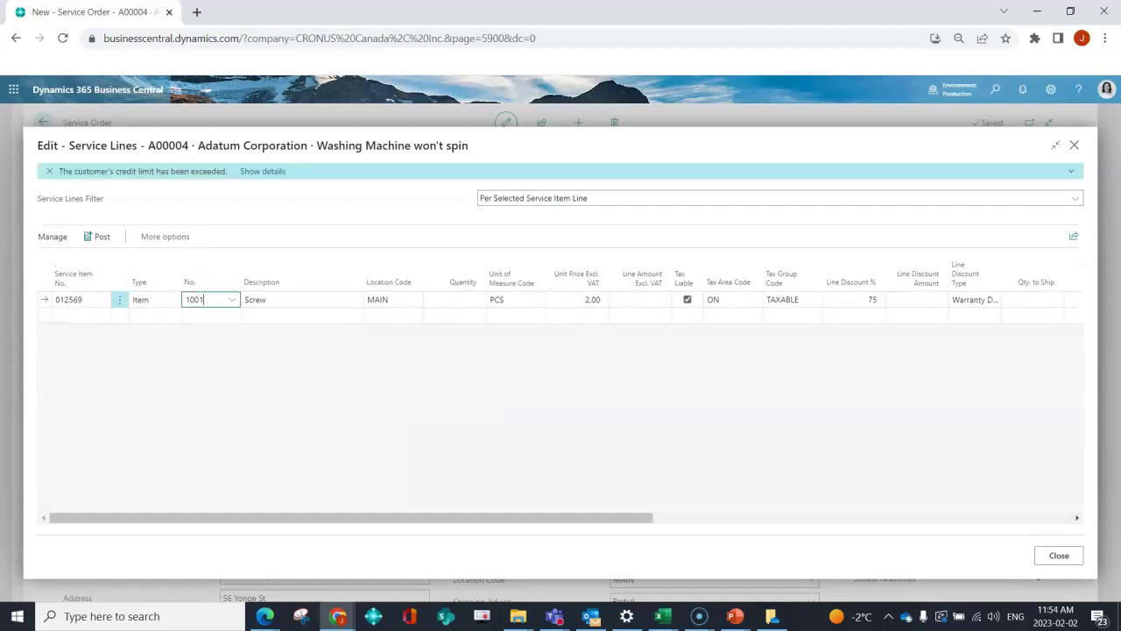
key("Return")
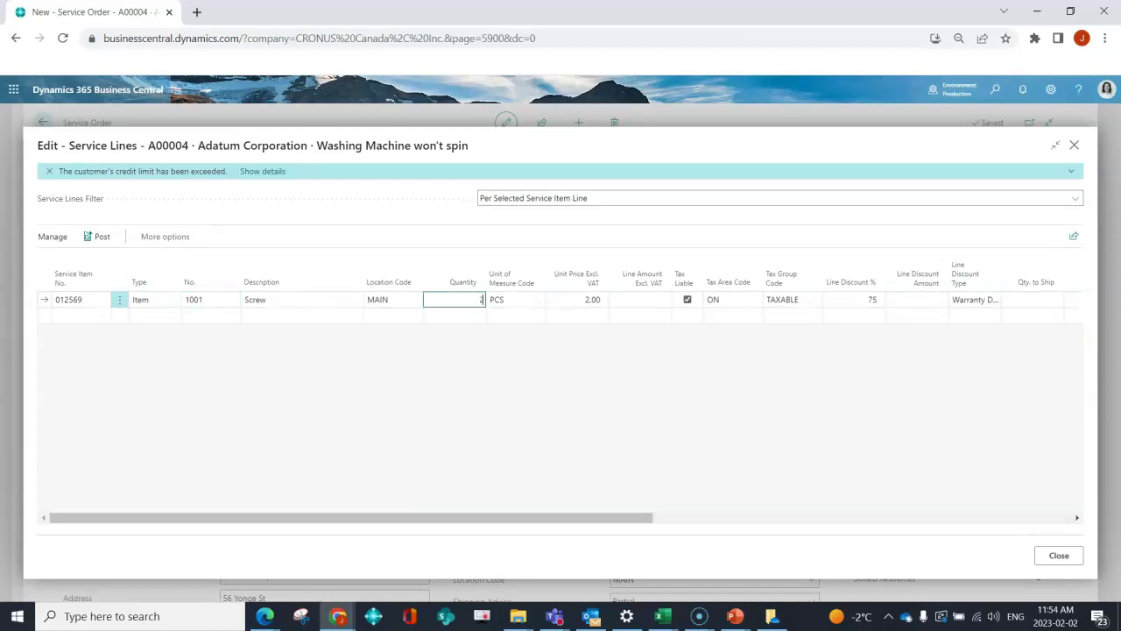
type("5")
key("Return")
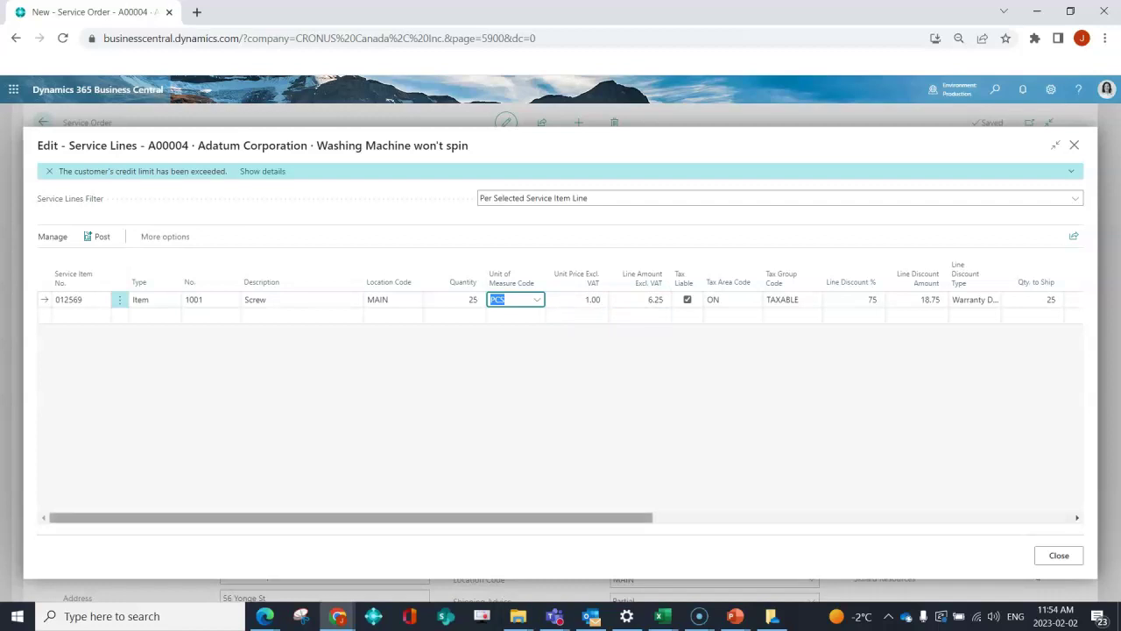
scroll(561, 394, "right", 3)
scroll(560, 394, "right", 3)
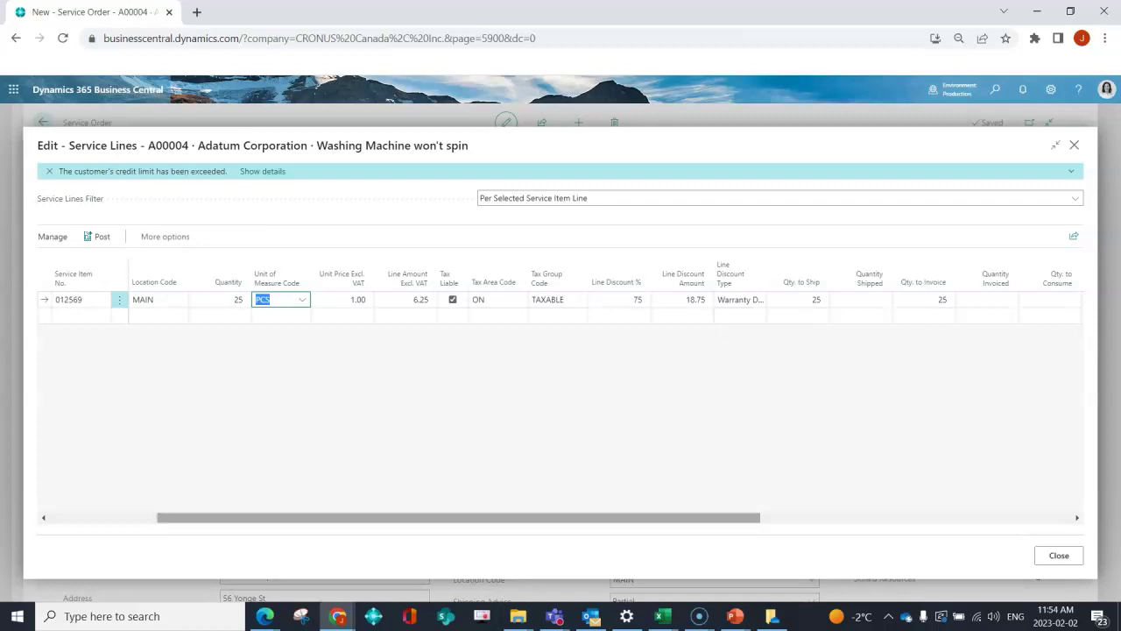
left_click_drag(745, 517, 1056, 516)
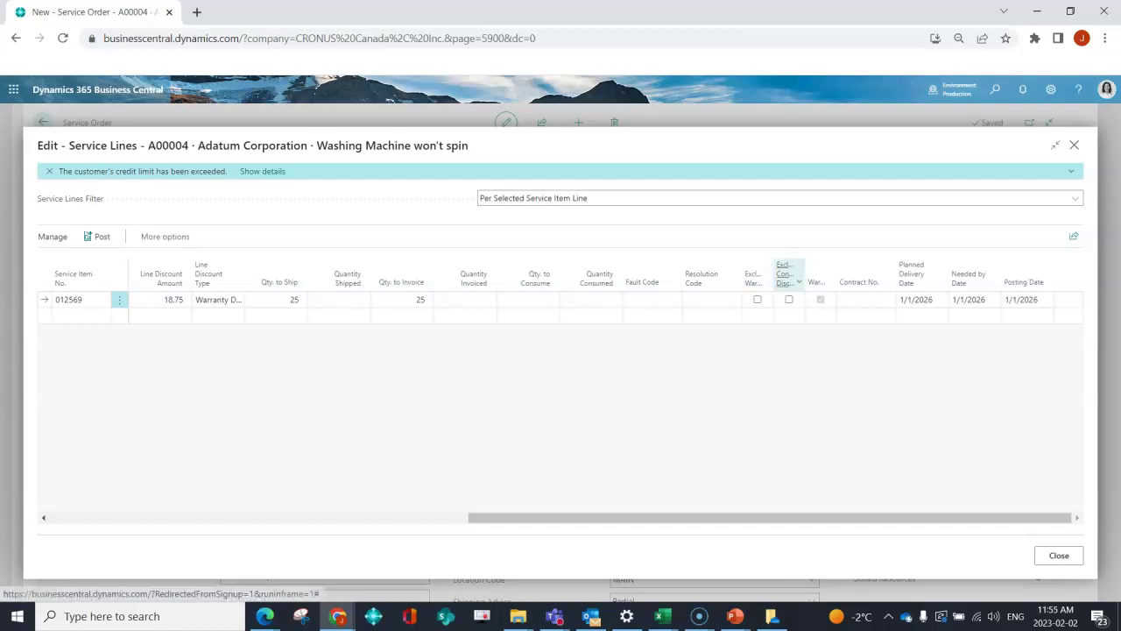
scroll(788, 273, "left", 1)
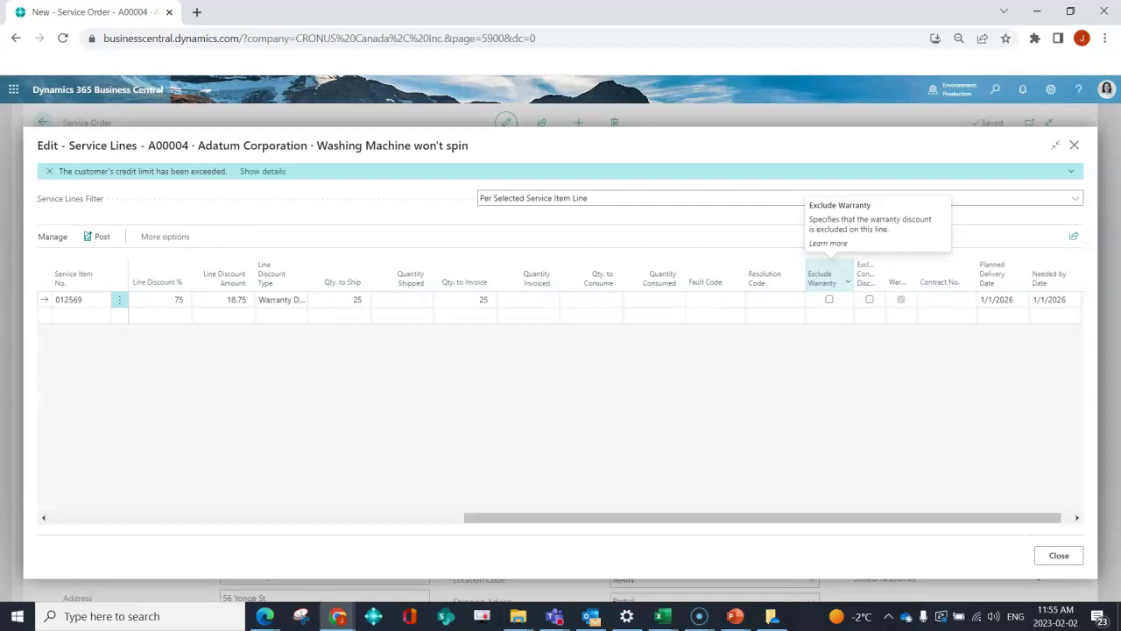
left_click_drag(762, 518, 347, 517)
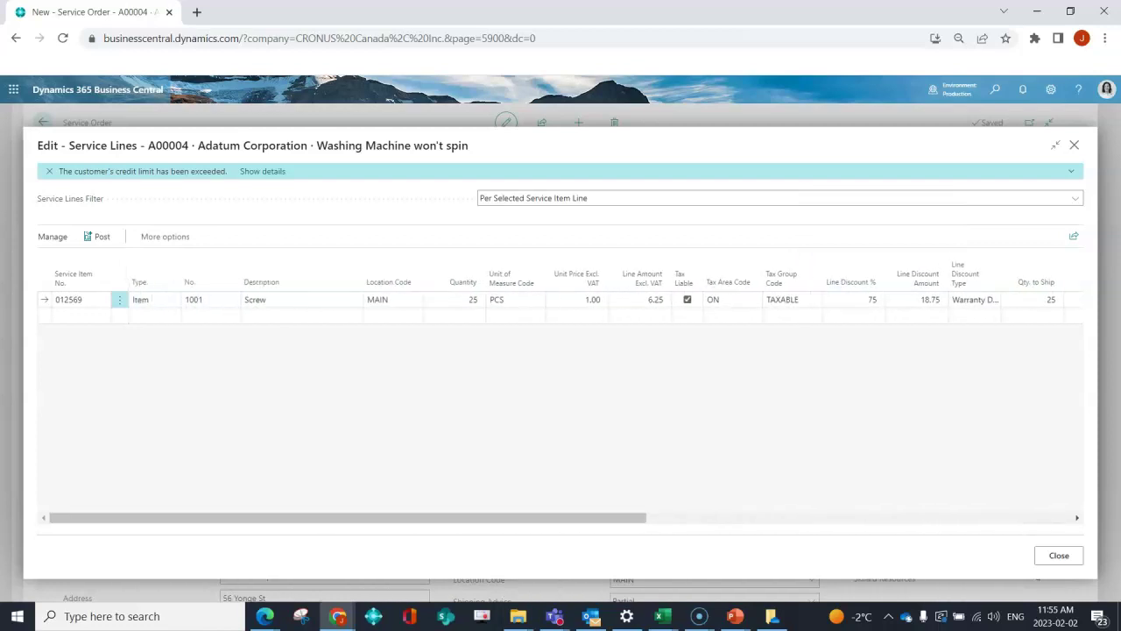
Add a Resource line below the Screw line for technician MARTY.
key("Down")
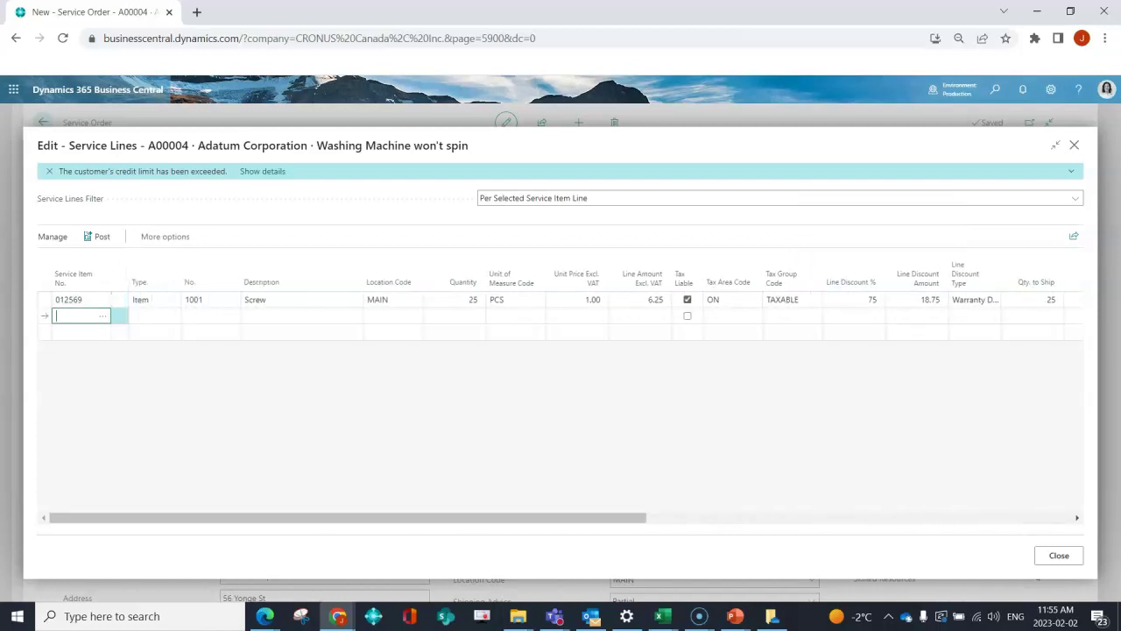
key("Tab")
type("r")
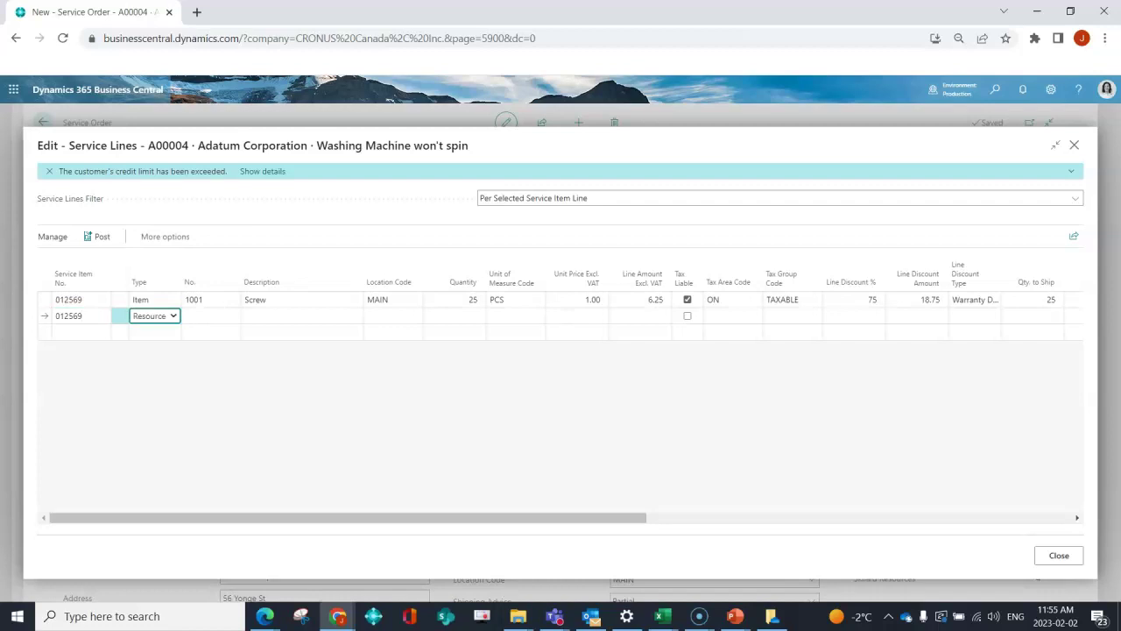
key("Tab")
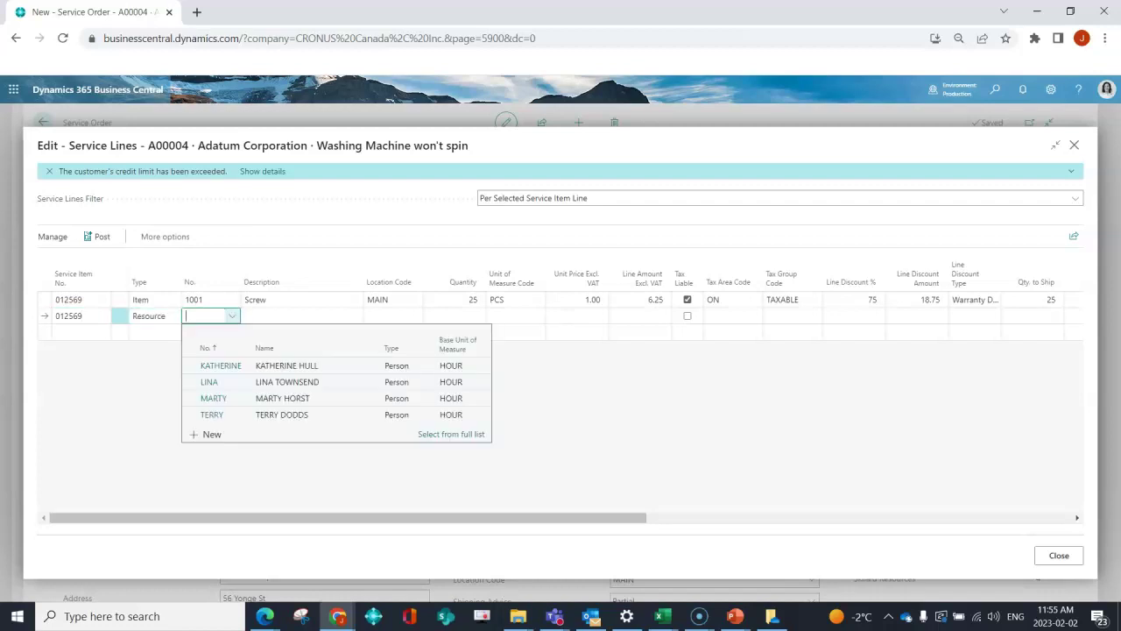
type("m")
key("Tab")
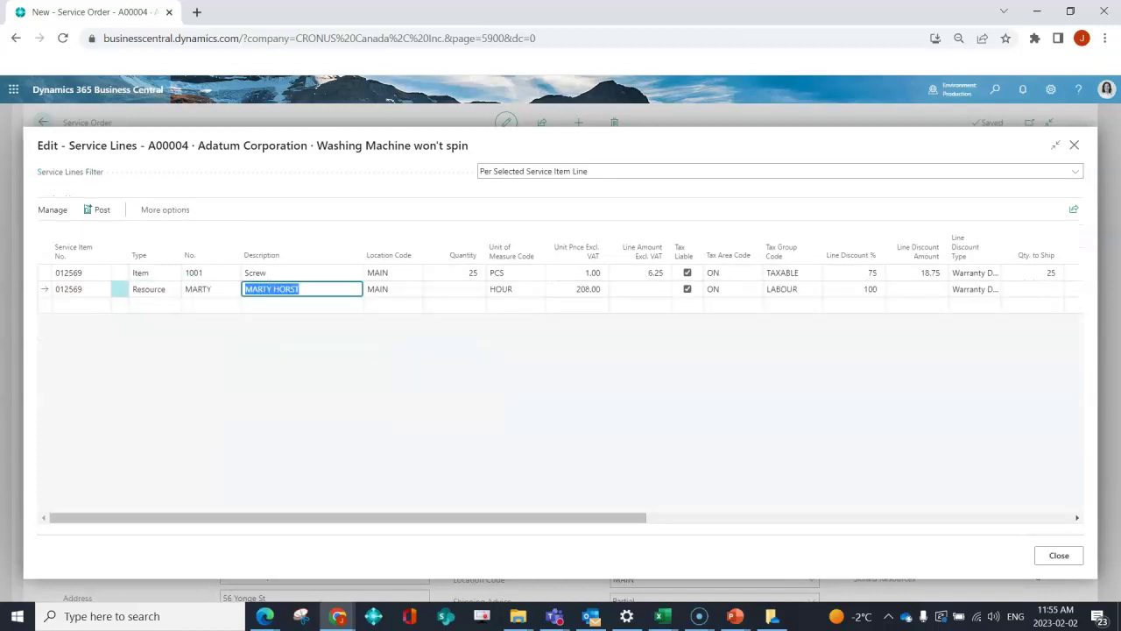
key("Tab")
key("Tab")
type("4")
key("Tab")
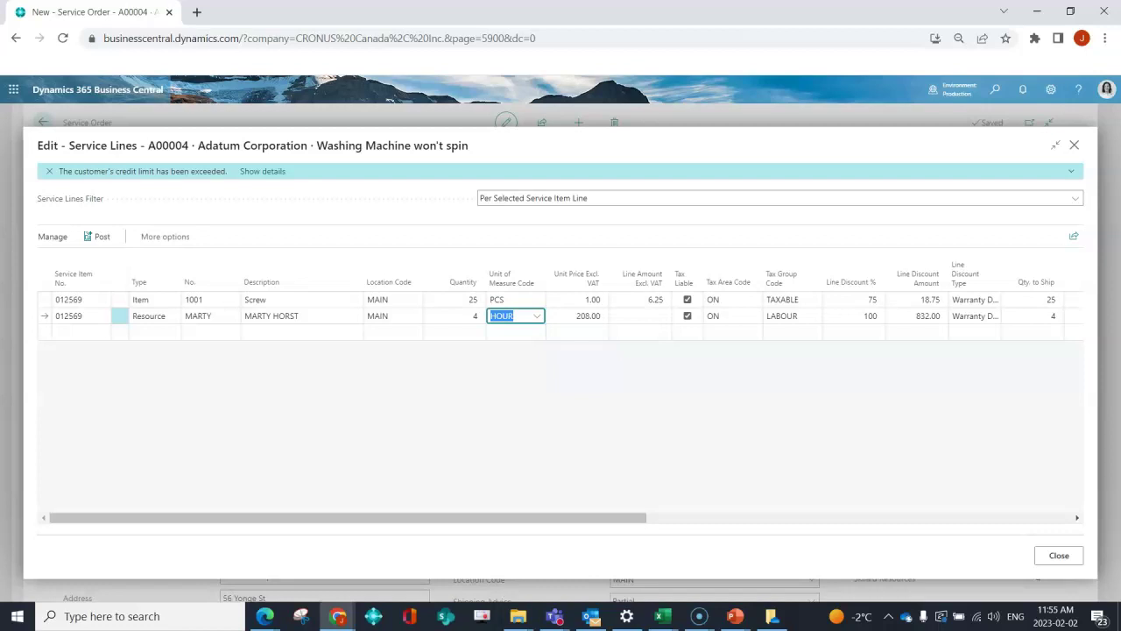
Complete MARTY's line at 4 hours, fully covered by a 100% warranty discount, then return to Screw.
scroll(561, 316, "right", 5)
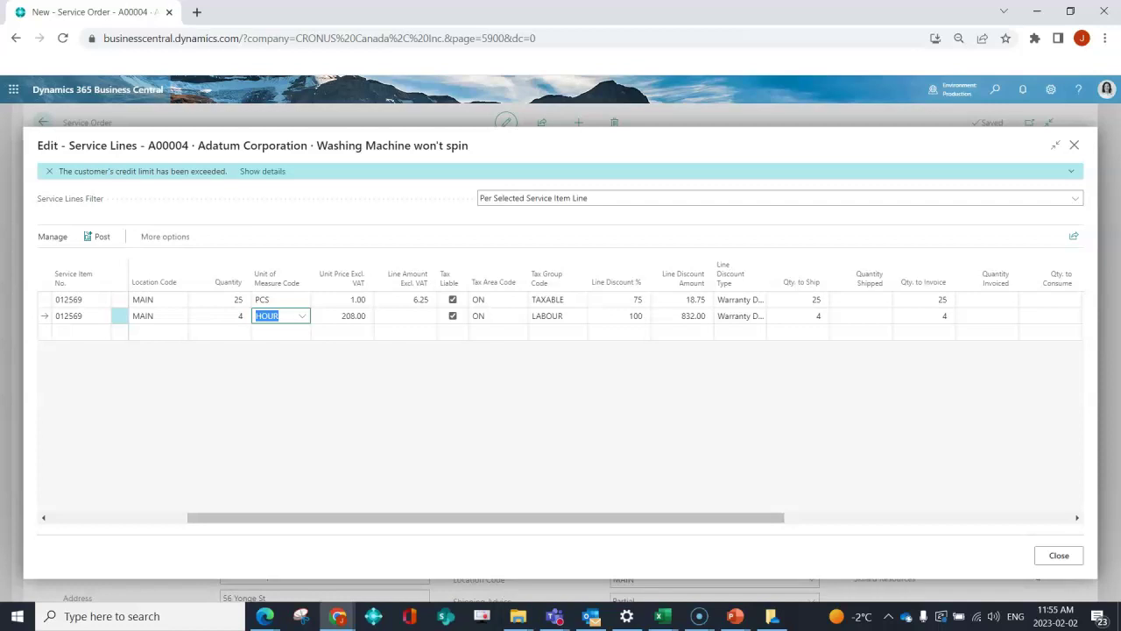
key("alt+Tab")
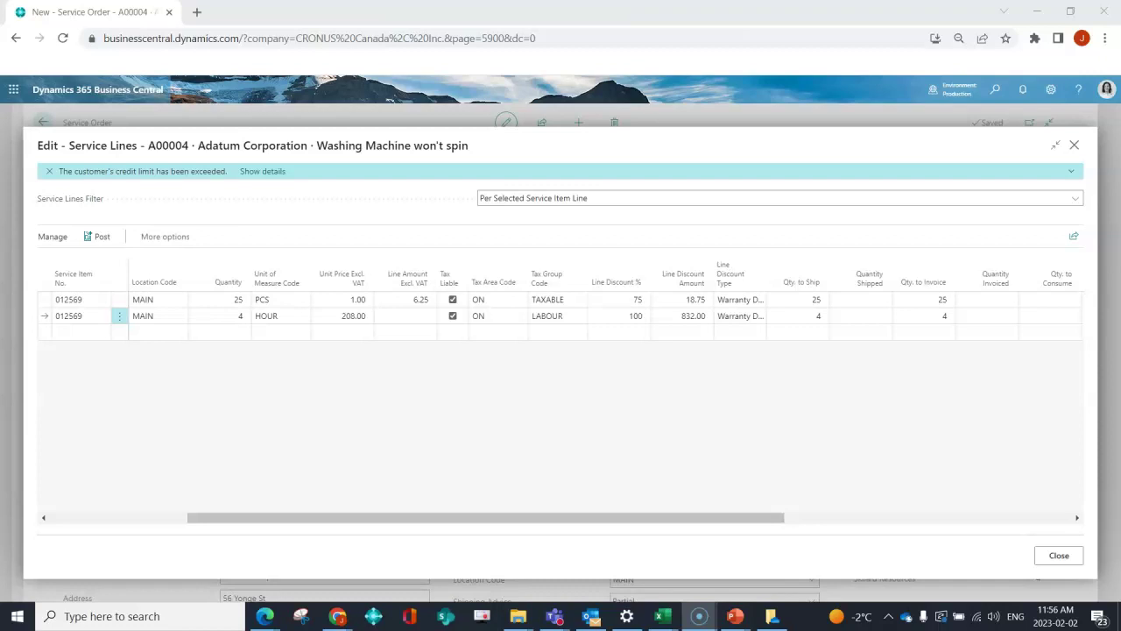
scroll(561, 412, "left", 10)
key("alt+Tab")
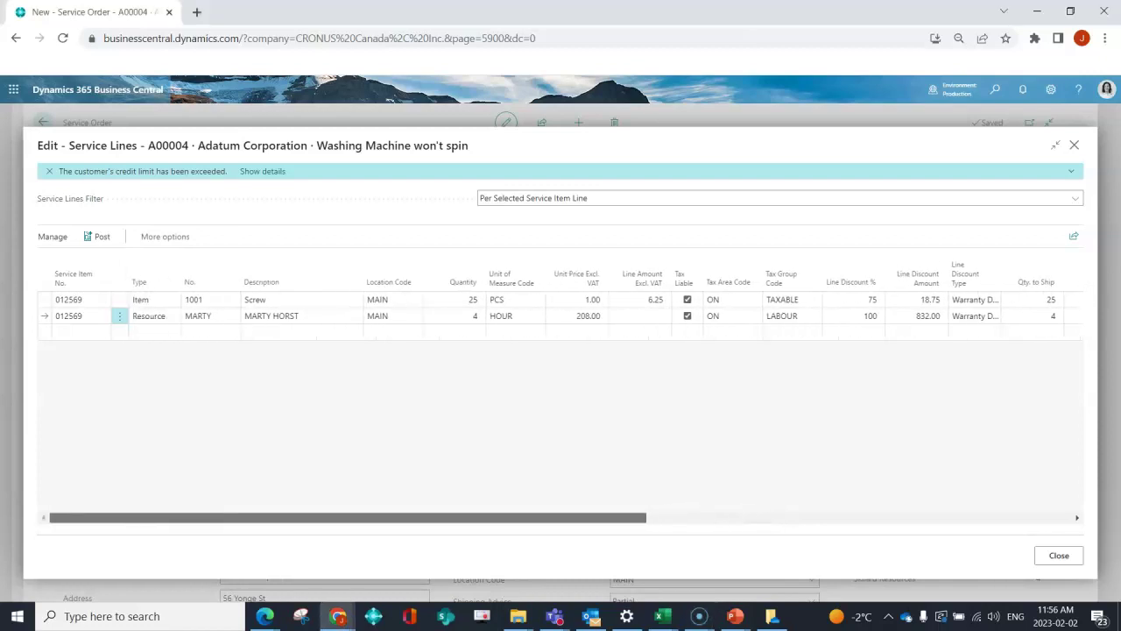
key("Down")
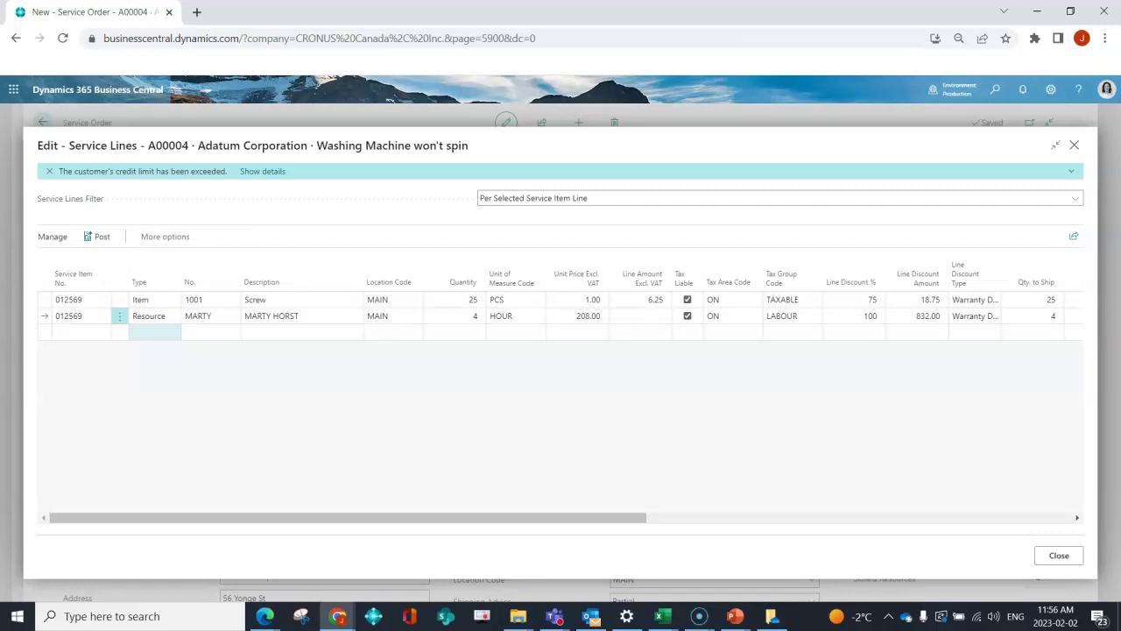
key("Up")
key("Up")
key("Tab")
key("Tab")
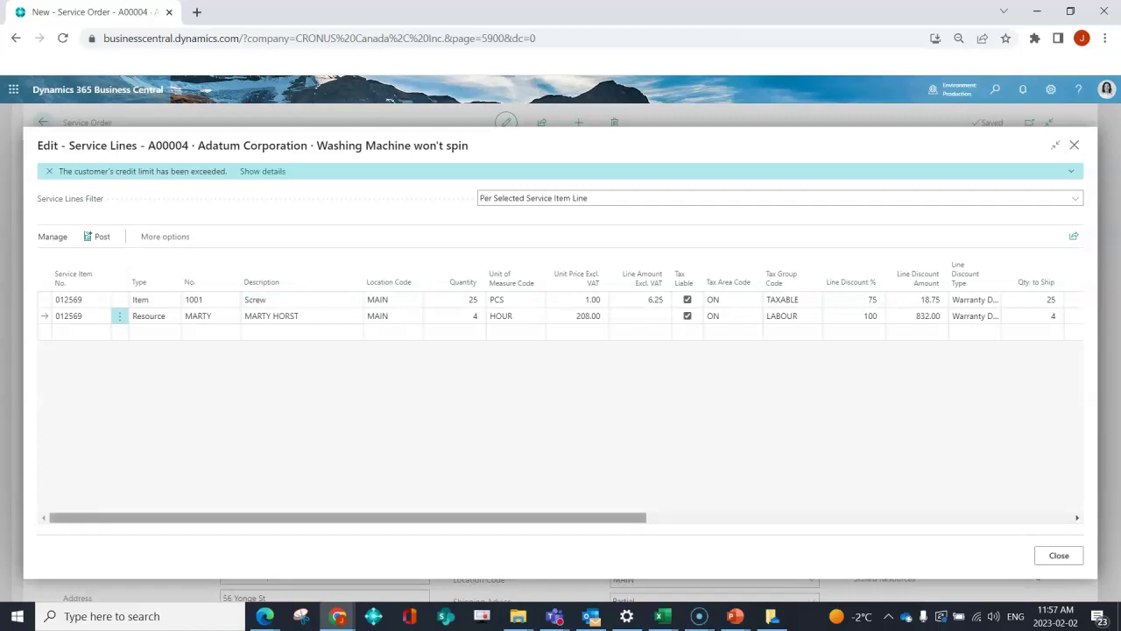
Scan the service lines grid sideways, then close the editor back to order A00004.
left_click_drag(347, 517, 774, 516)
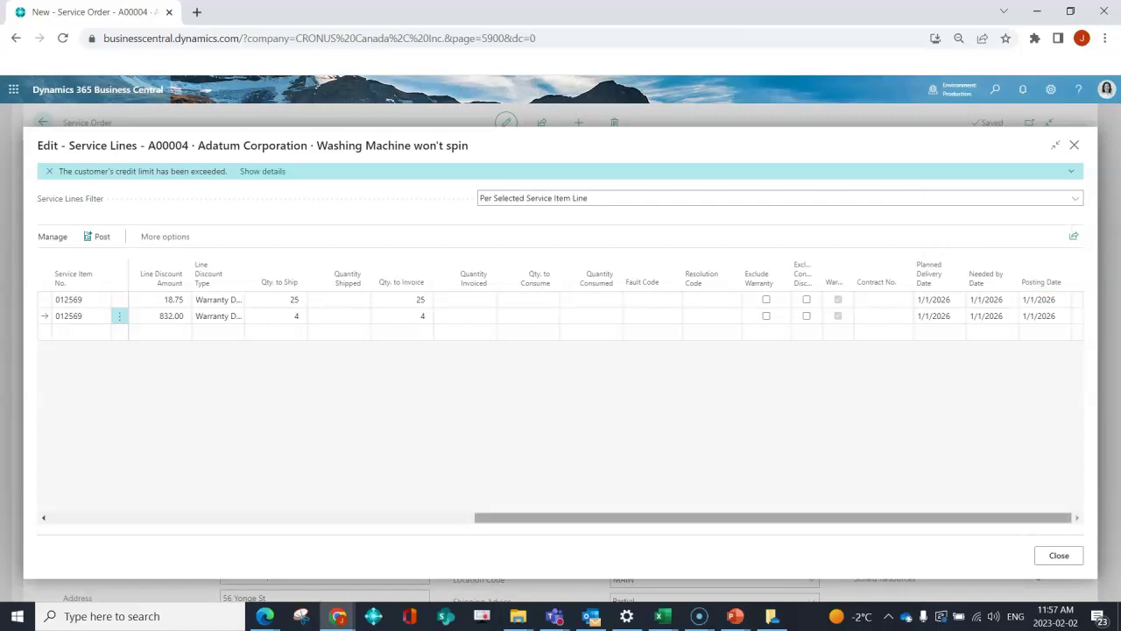
left_click_drag(774, 517, 349, 516)
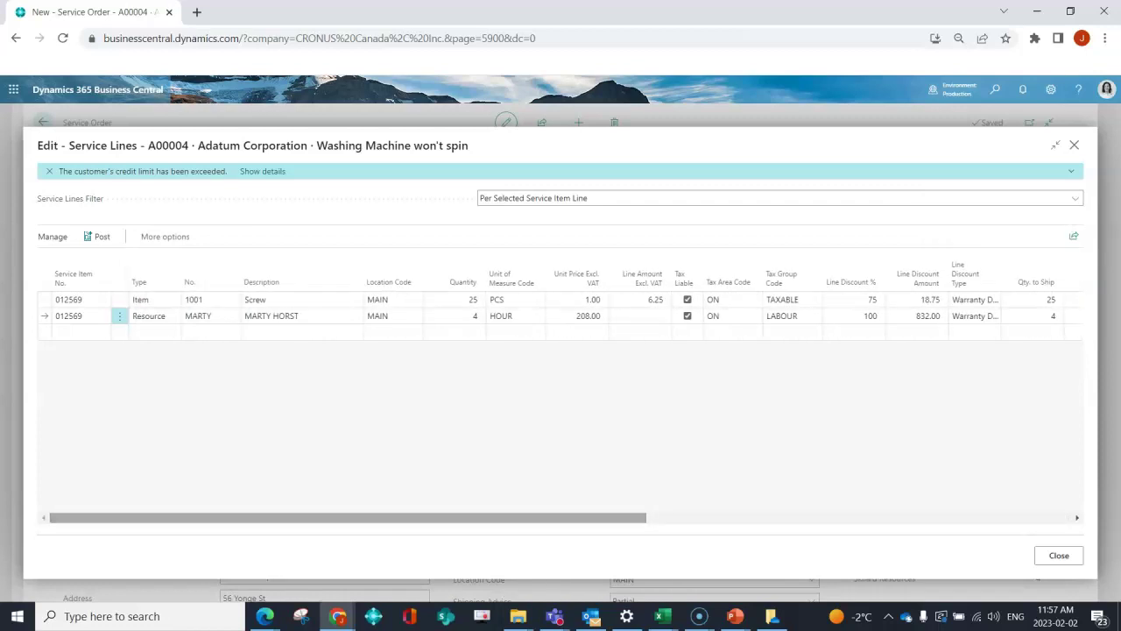
key("Escape")
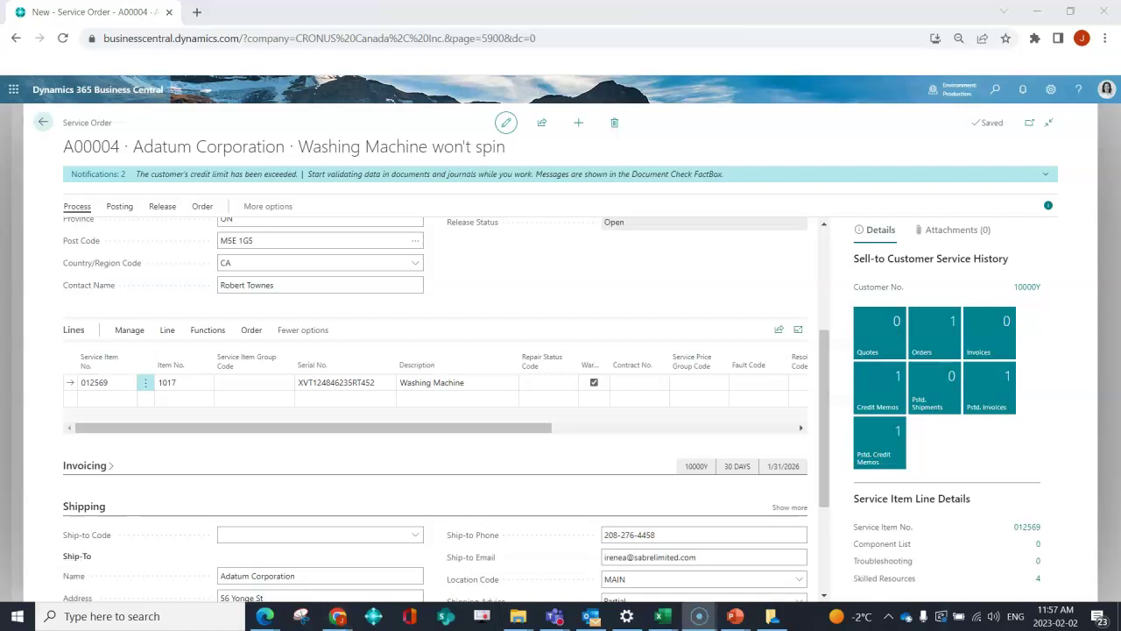
Print the Service Order report for A00004 to PDF, keeping amounts based on Quantity.
left_click(77, 206)
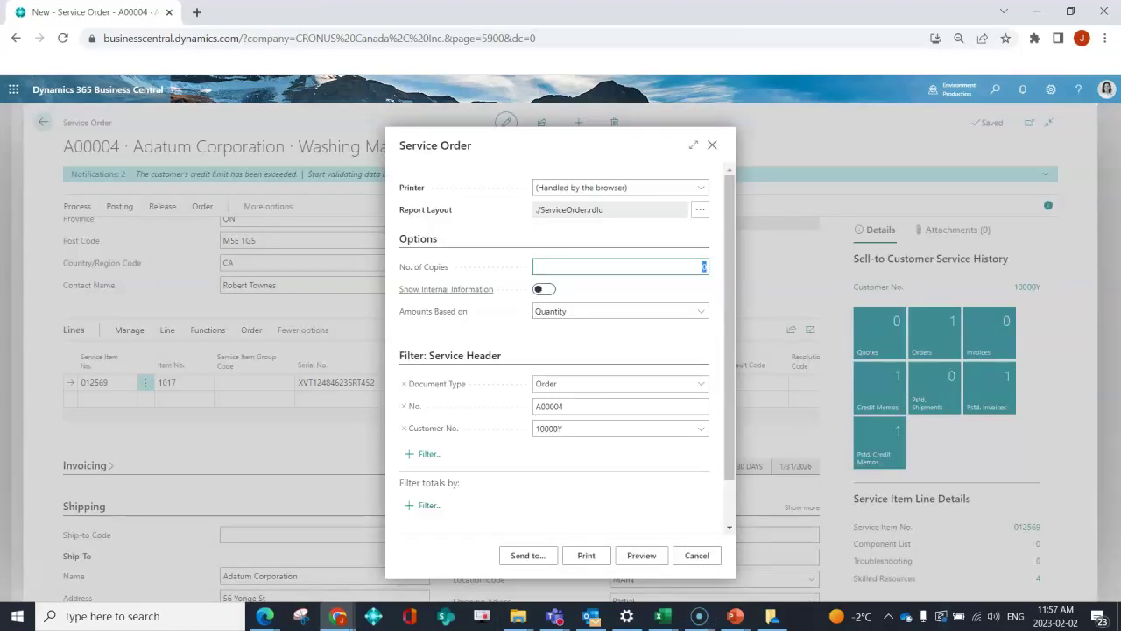
scroll(473, 289, "down", 1)
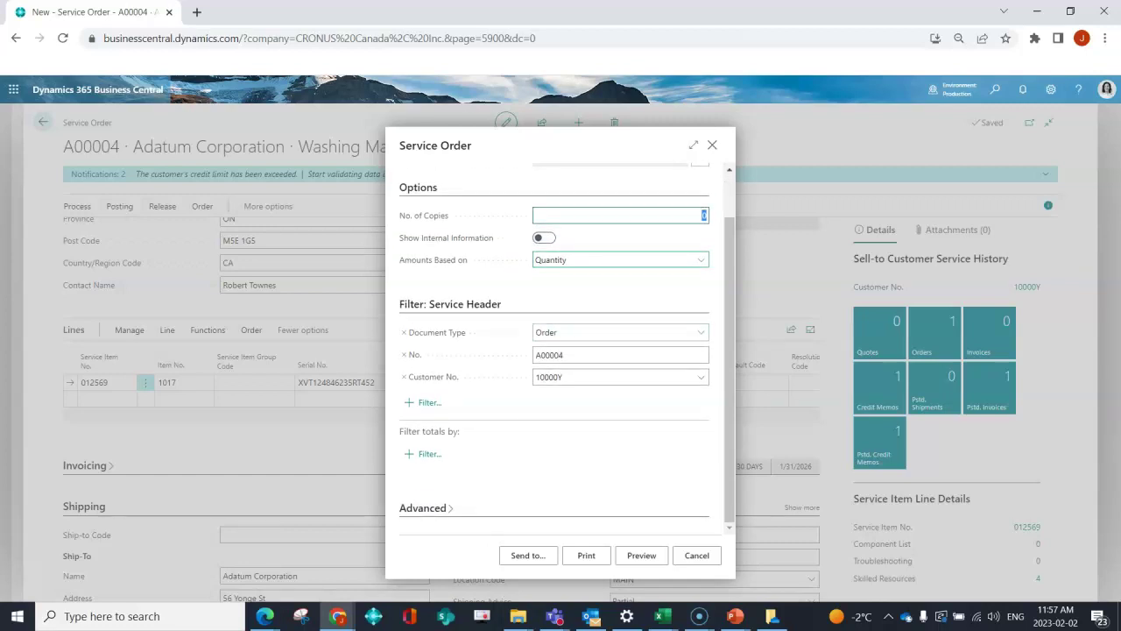
left_click(613, 259)
left_click(569, 271)
left_click(528, 555)
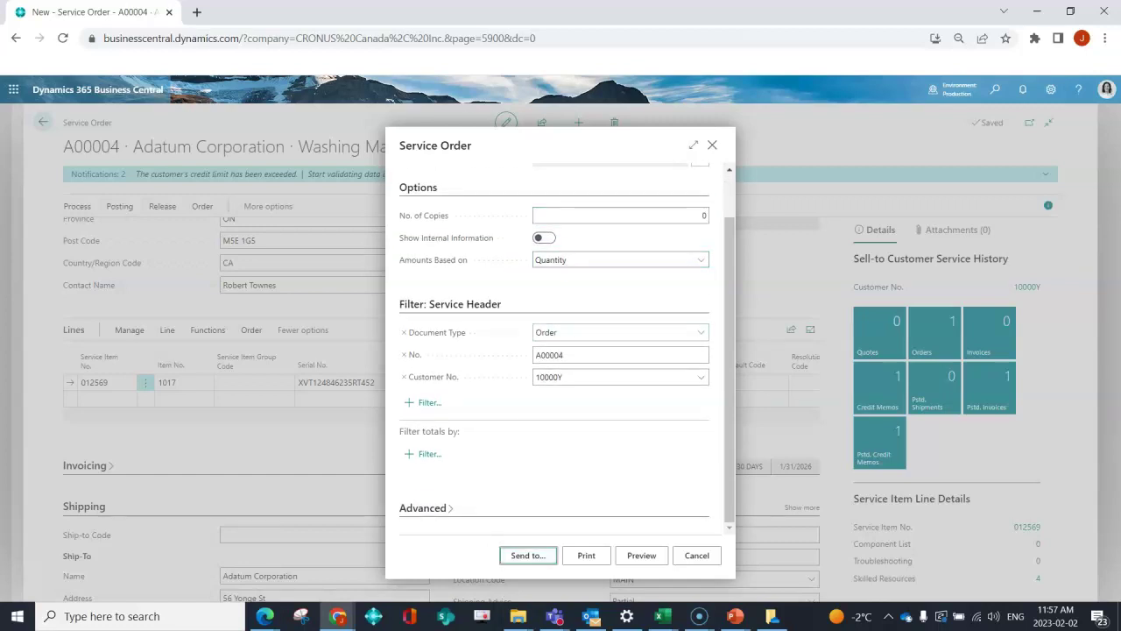
left_click(594, 415)
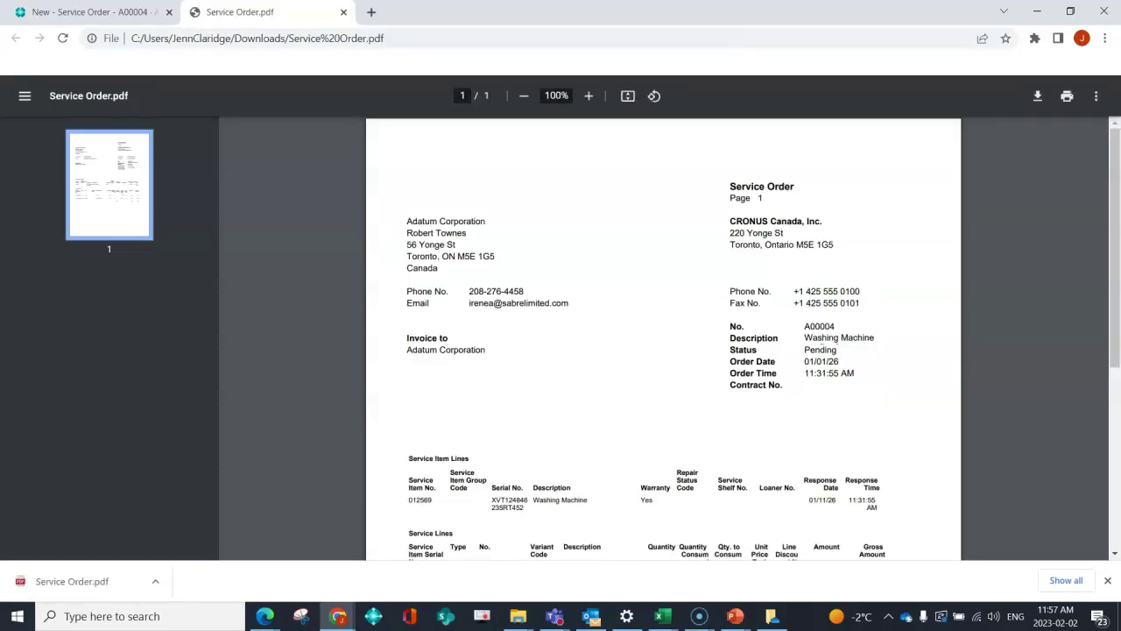
Review the Screw and MARTY lines totalling 6.25 in the PDF, then return to Business Central.
scroll(663, 337, "down", 2)
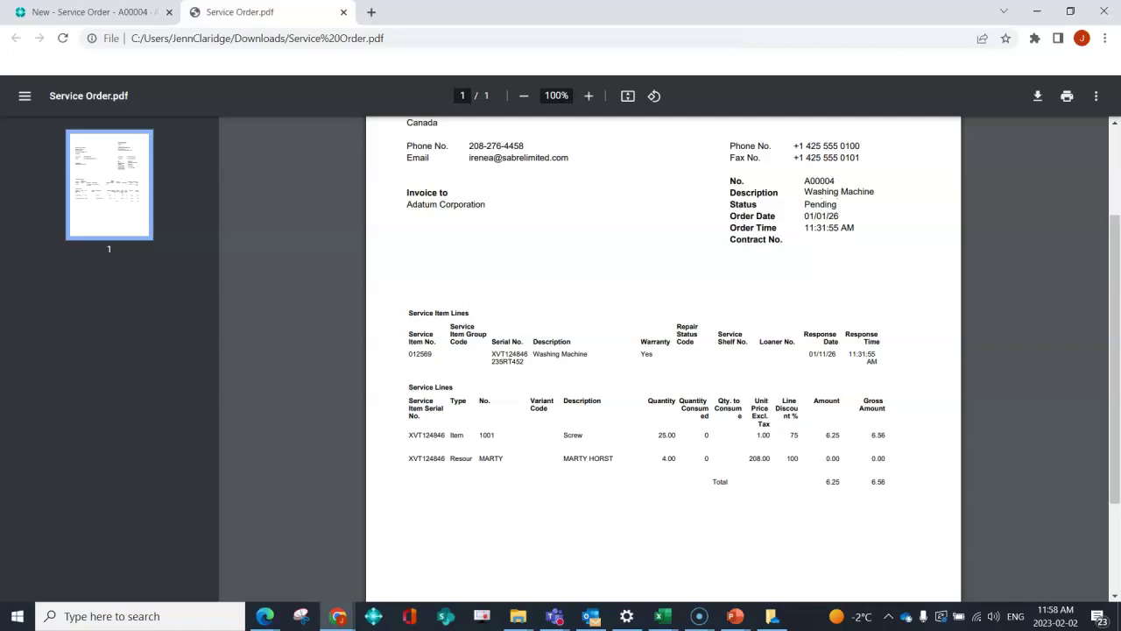
scroll(663, 350, "down", 3)
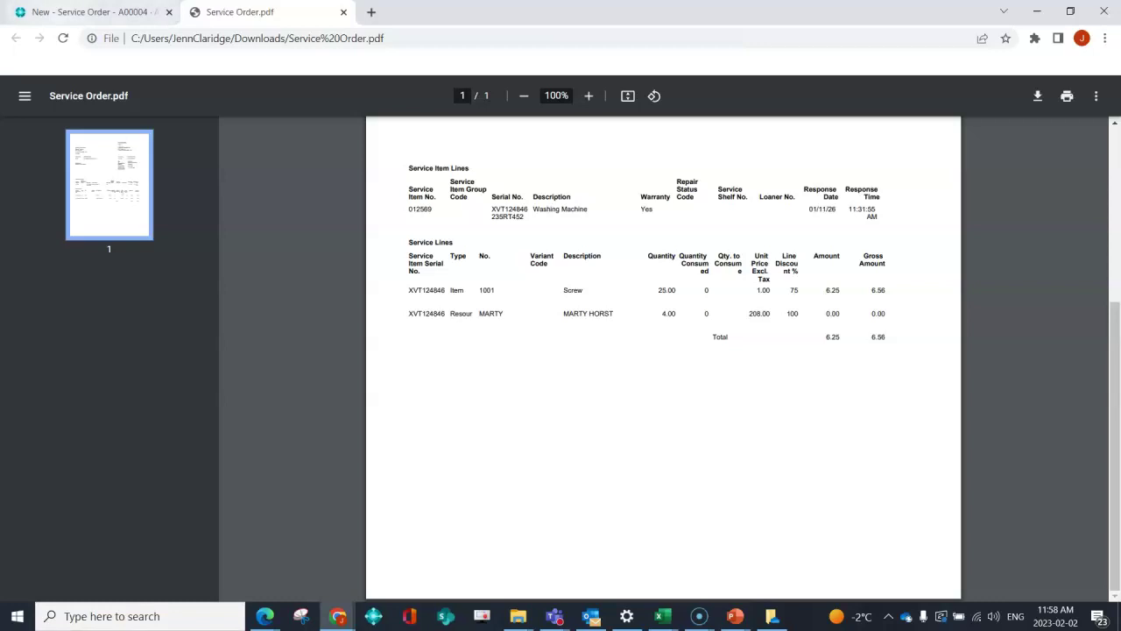
left_click(87, 12)
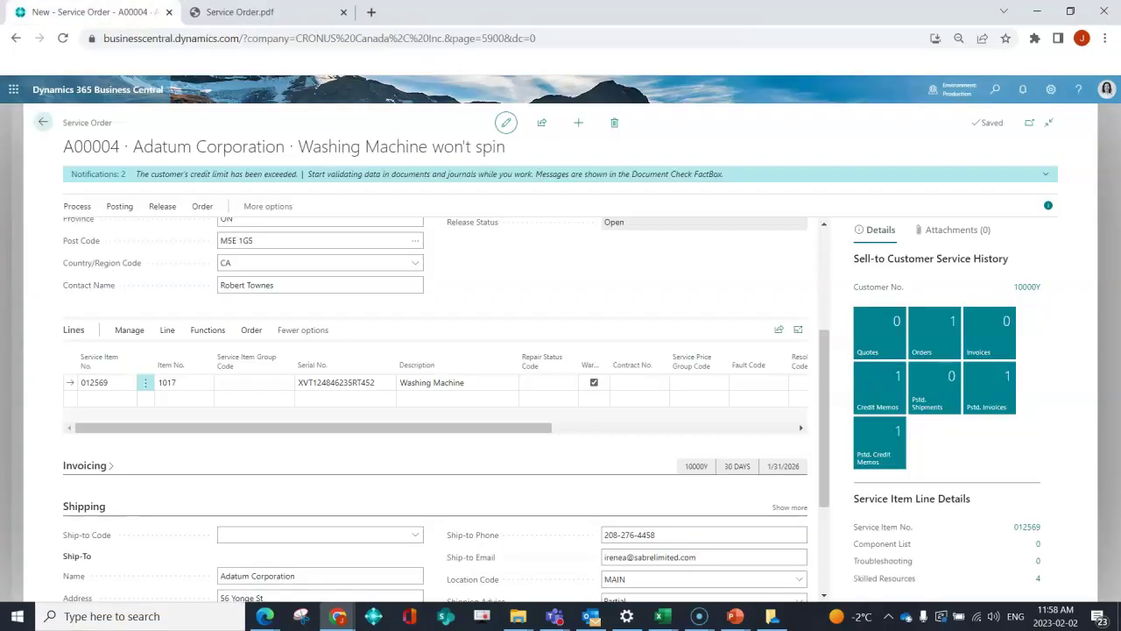
scroll(438, 403, "down", 2)
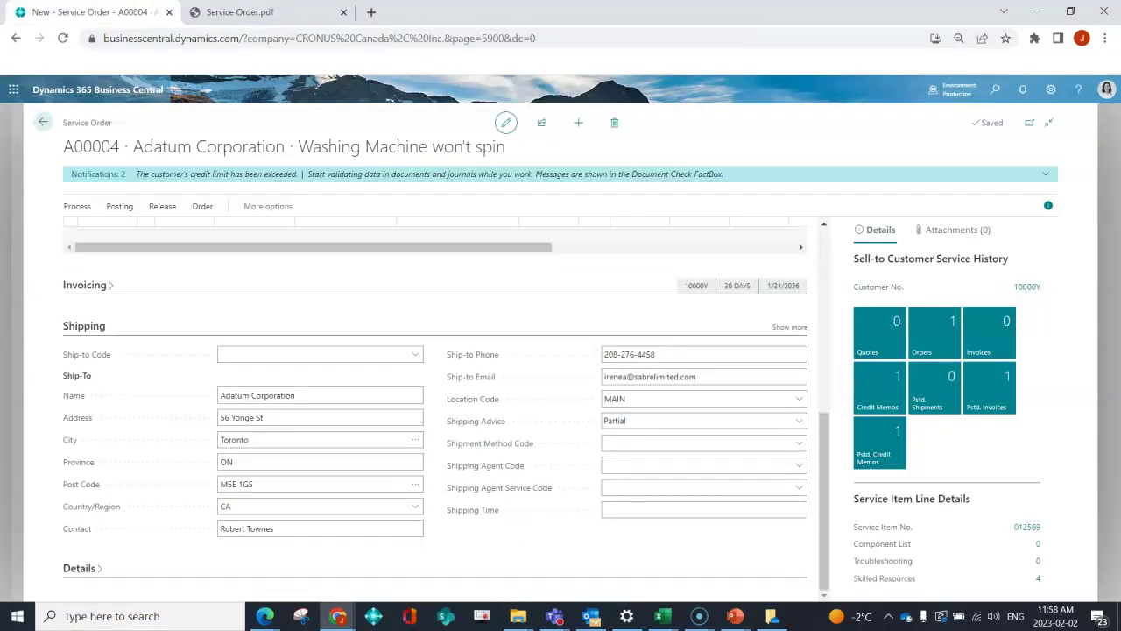